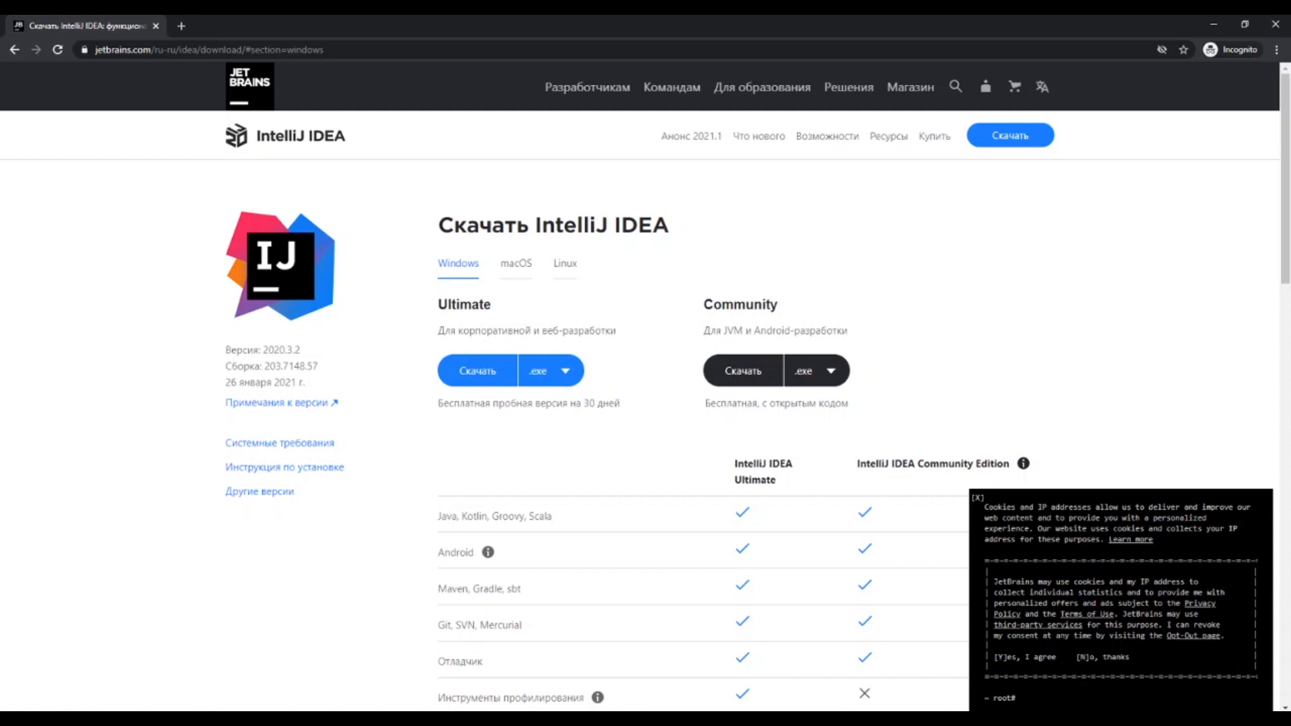
# Download the Windows .exe installer of IntelliJ IDEA Community and launch it
pyautogui.doubleClick(465, 305)
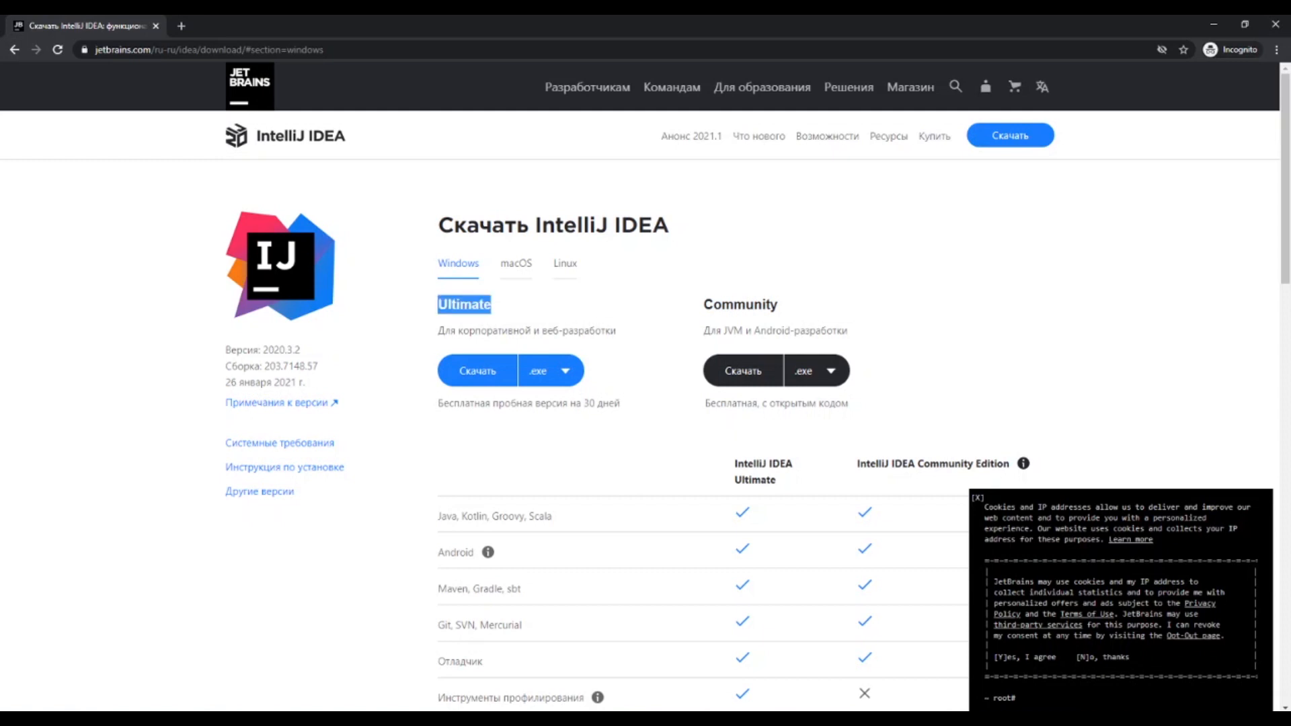
pyautogui.doubleClick(740, 304)
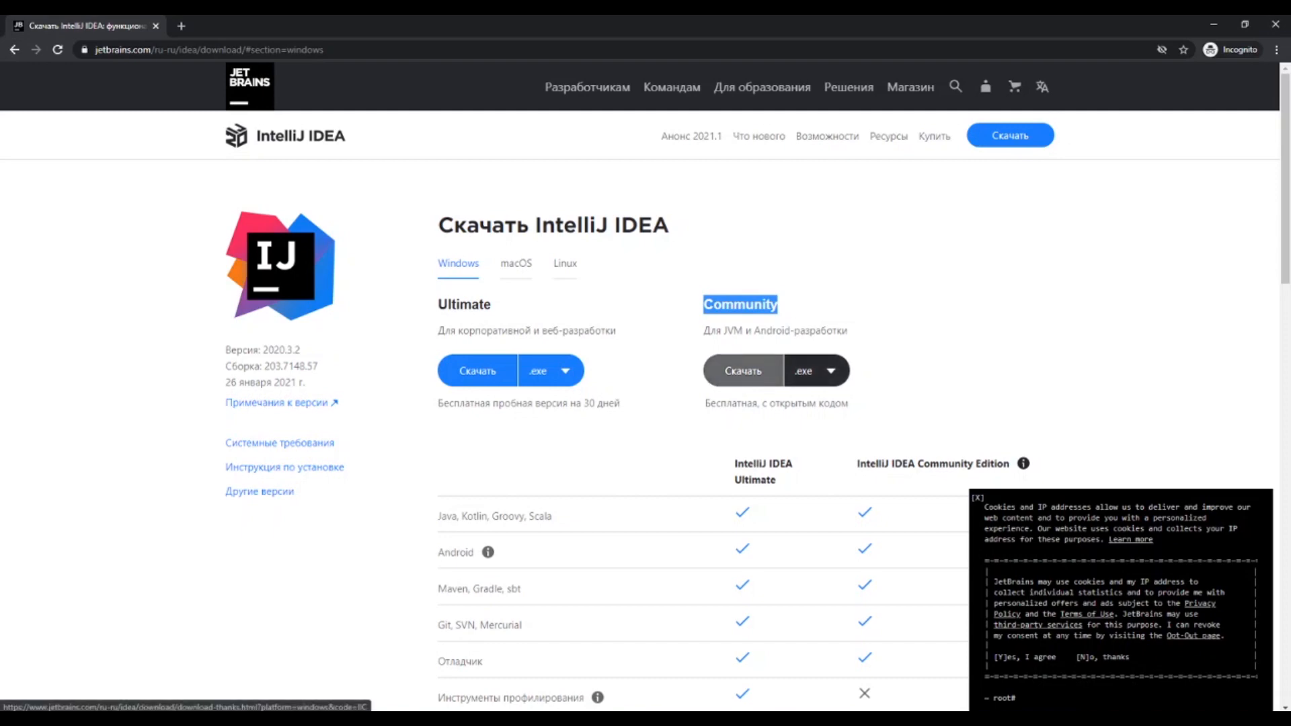
pyautogui.click(743, 370)
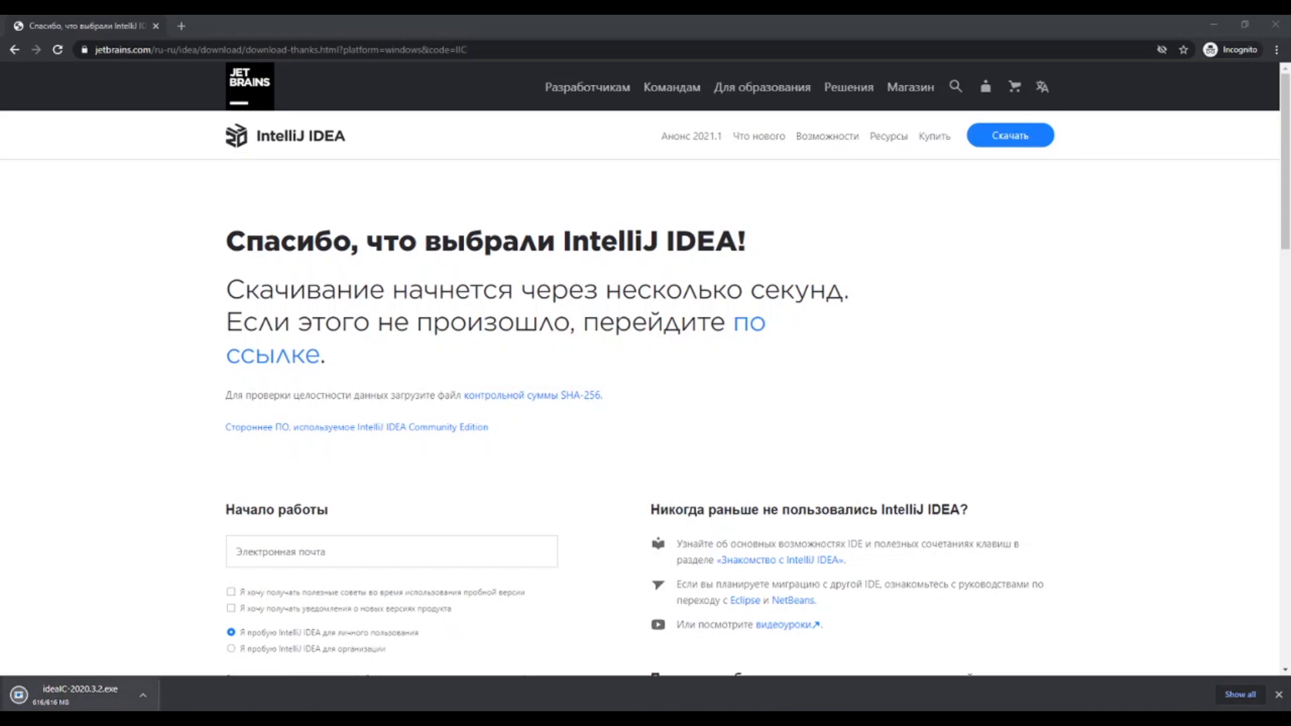
pyautogui.click(93, 693)
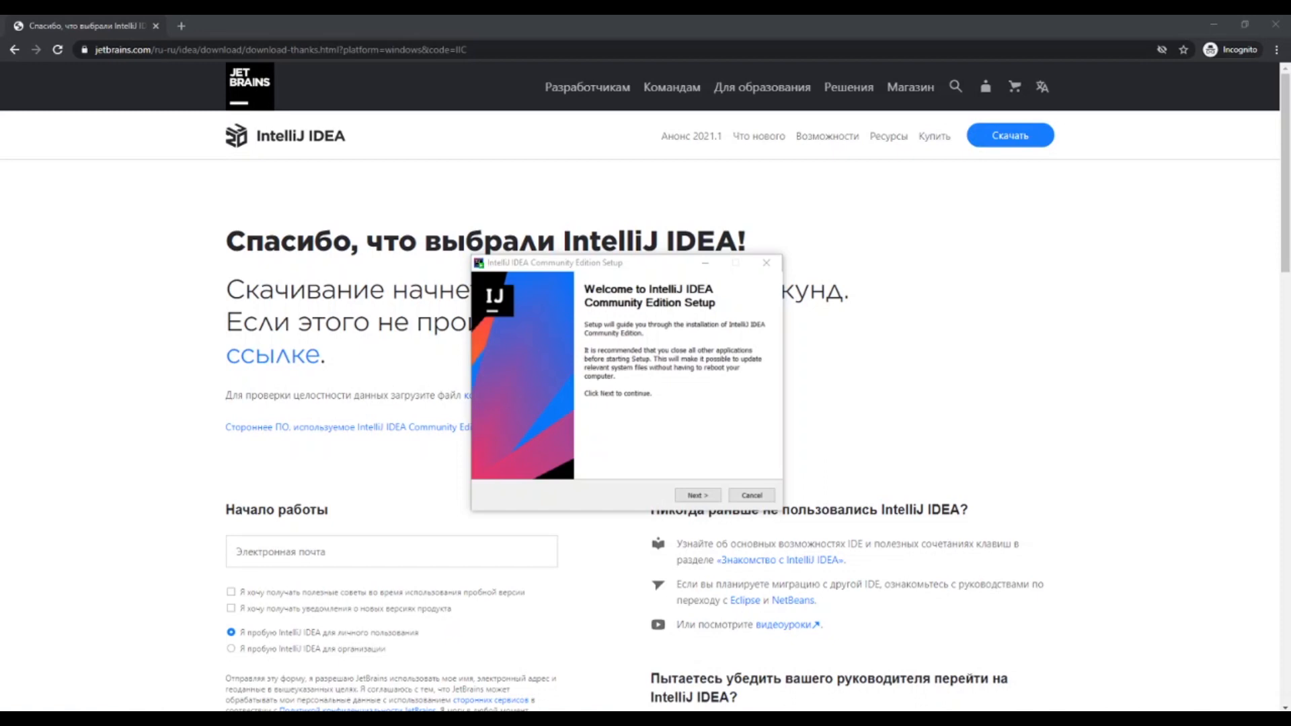
# Accept the default destination folder and go through the desktop shortcut options for the 32-bit and 64-bit launchers
pyautogui.click(697, 496)
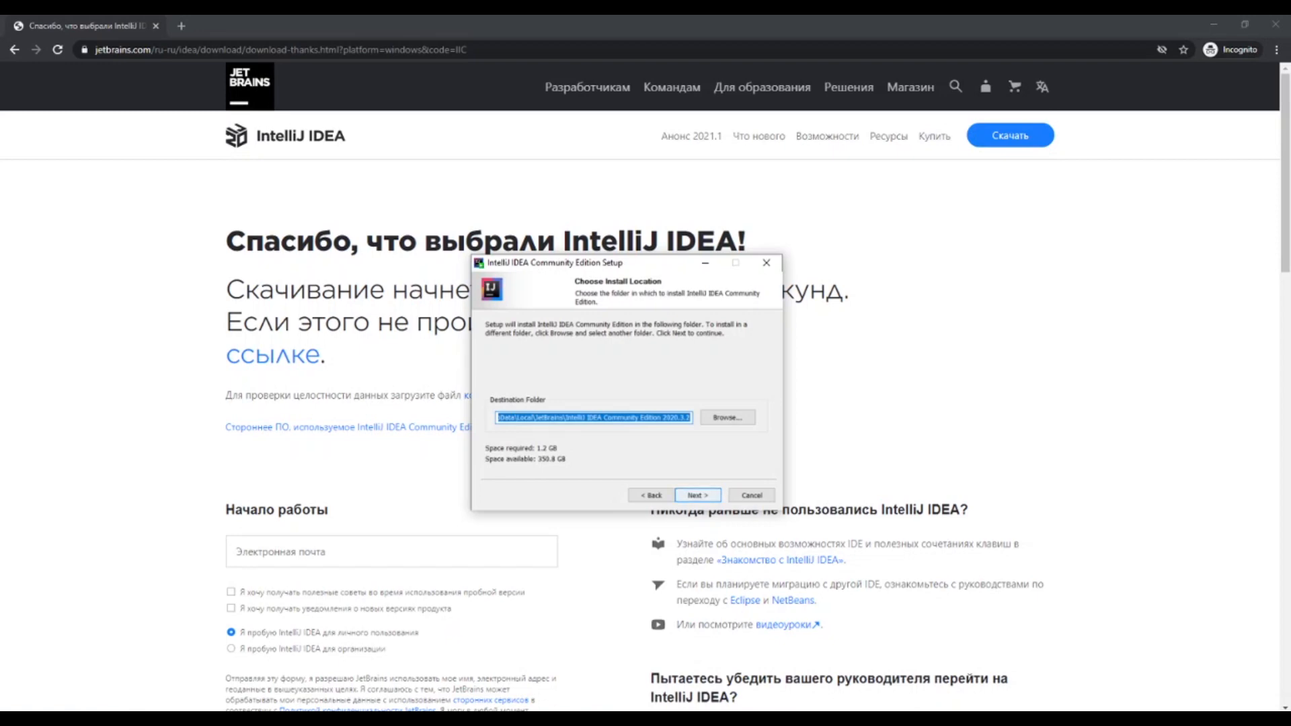
pyautogui.press('Return')
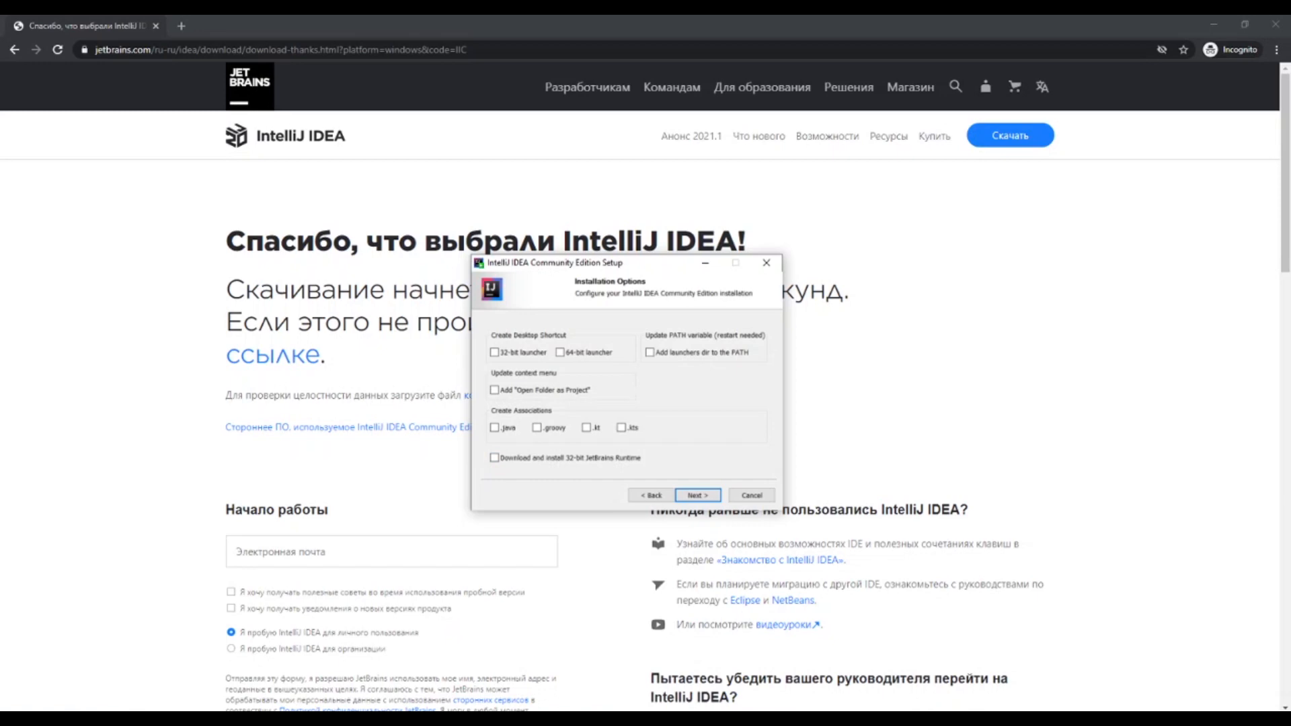
pyautogui.click(495, 352)
pyautogui.click(560, 352)
pyautogui.click(560, 352)
pyautogui.press('Return')
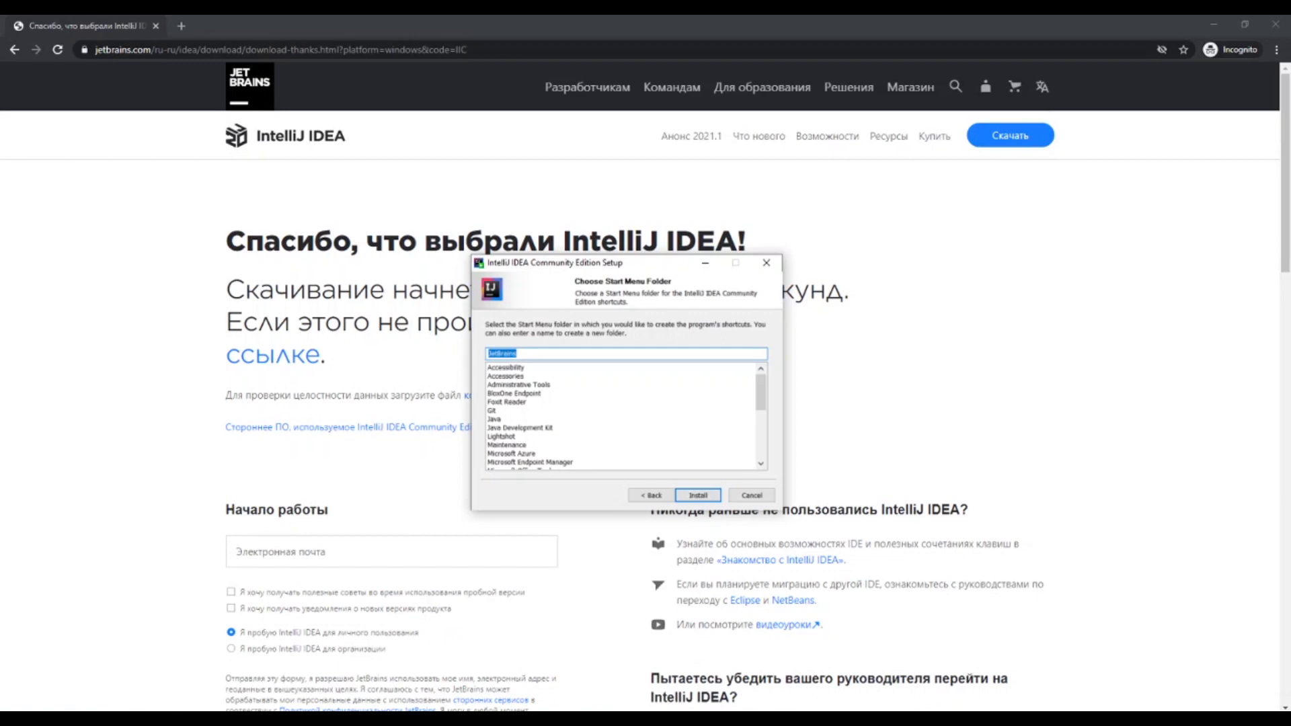
# Install into the JetBrains Start menu folder and finish setup with Run IntelliJ IDEA Community Edition enabled
pyautogui.press('Return')
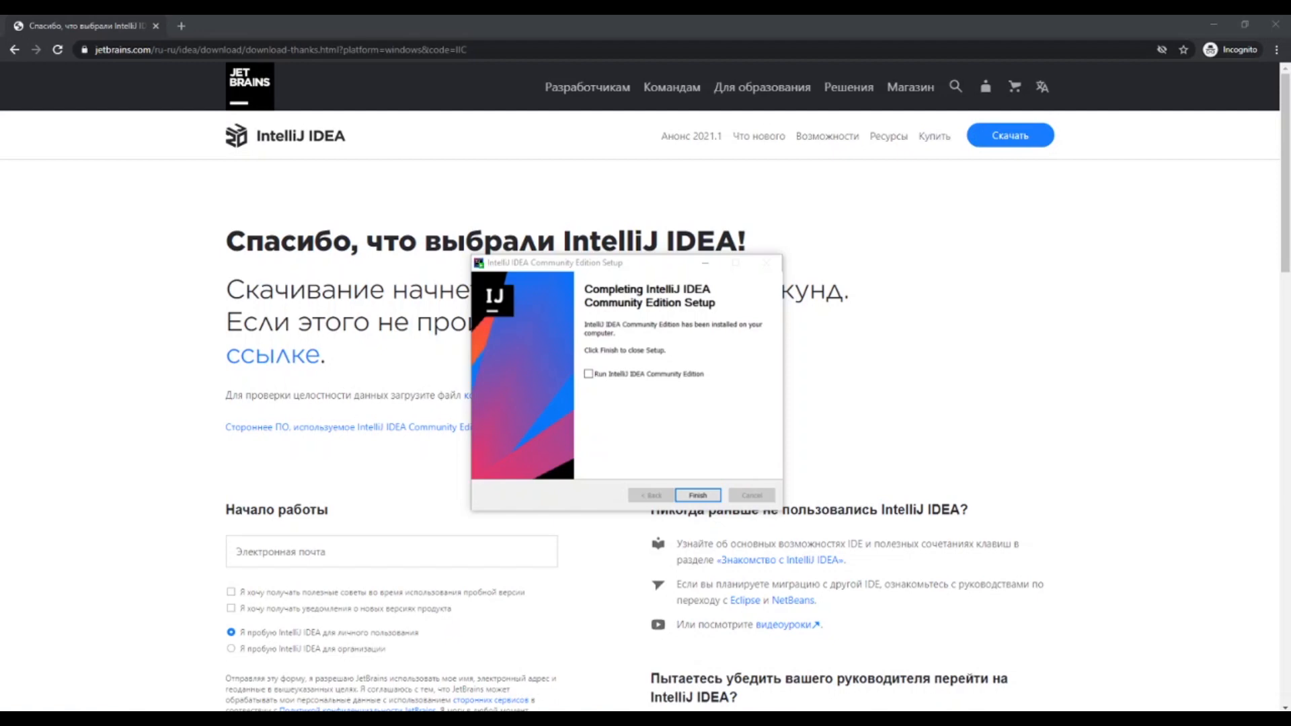
pyautogui.click(588, 374)
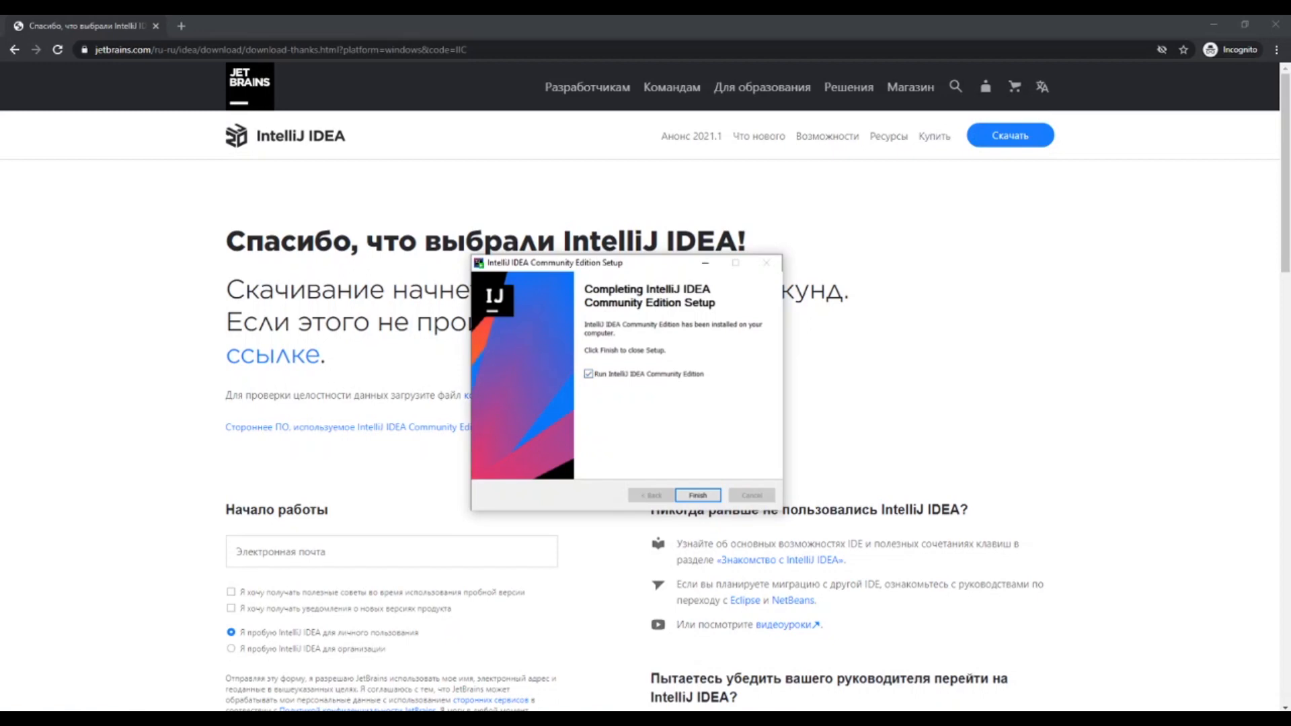
pyautogui.click(698, 495)
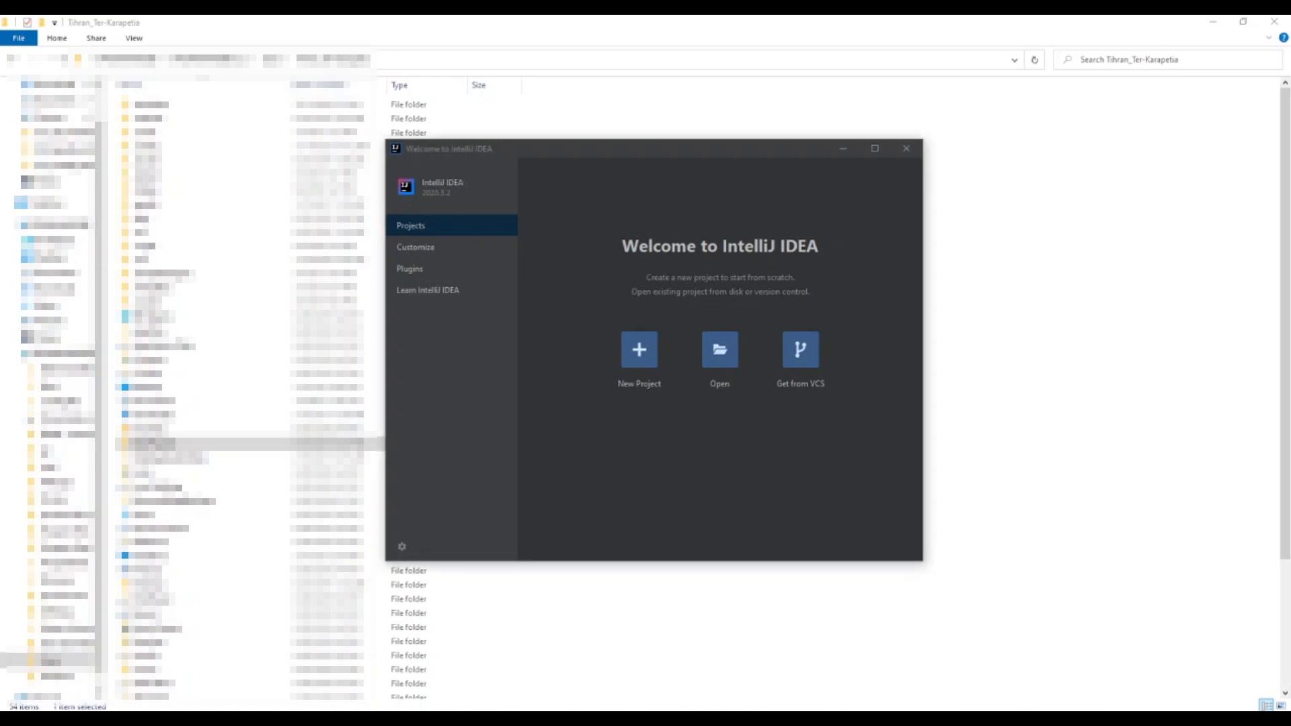
# Examine the customization settings, the marketplace plugins including TeamCity, and the installed plugins including Gradle
pyautogui.click(431, 246)
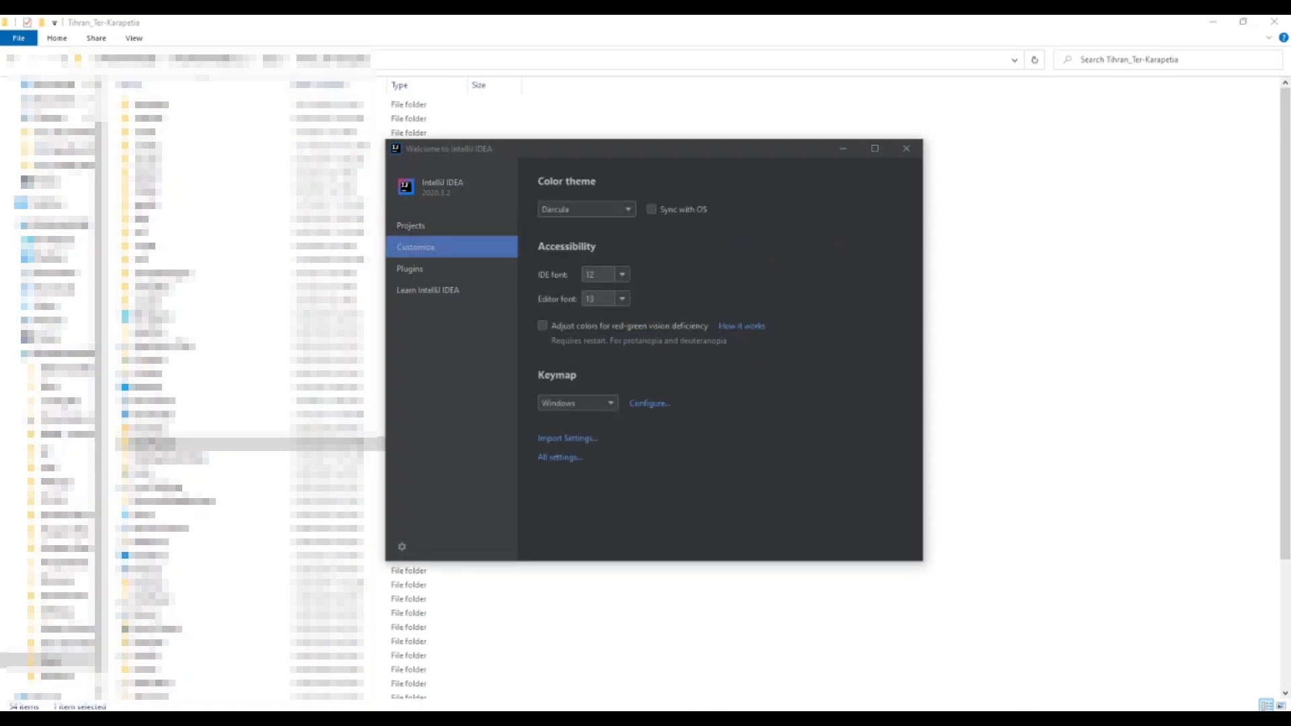
pyautogui.click(431, 268)
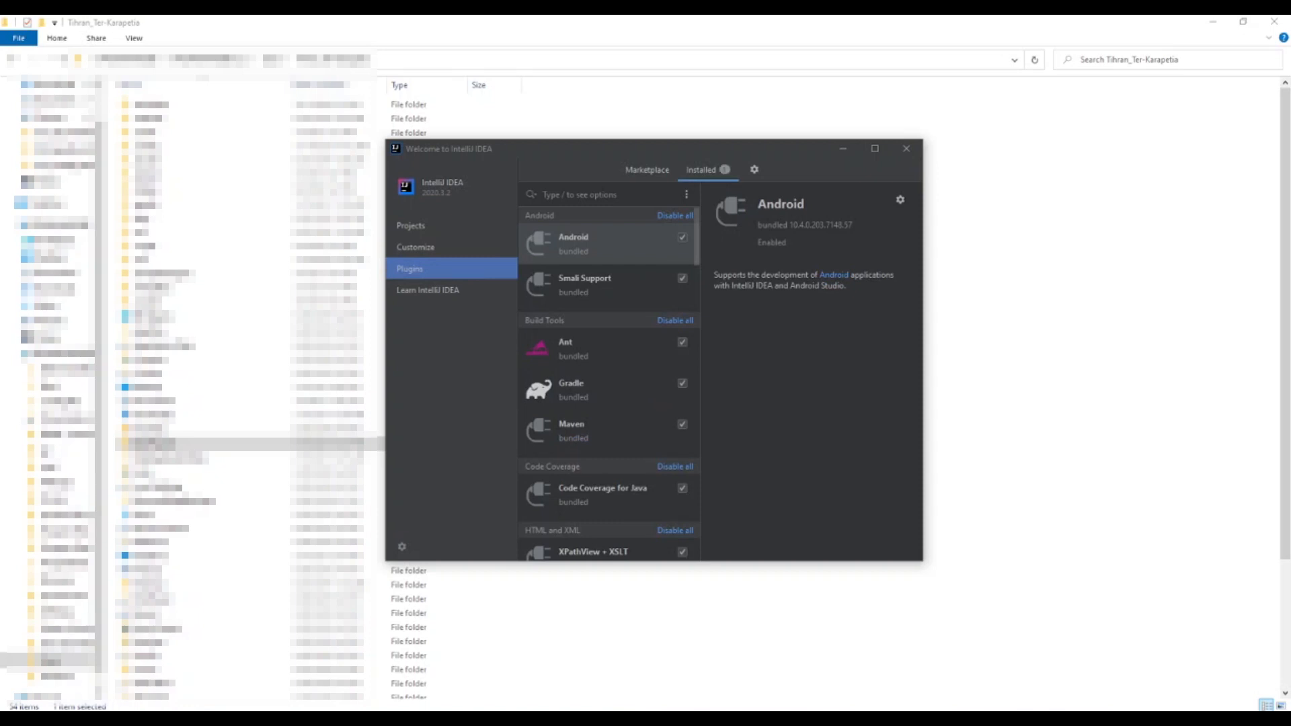
pyautogui.click(647, 171)
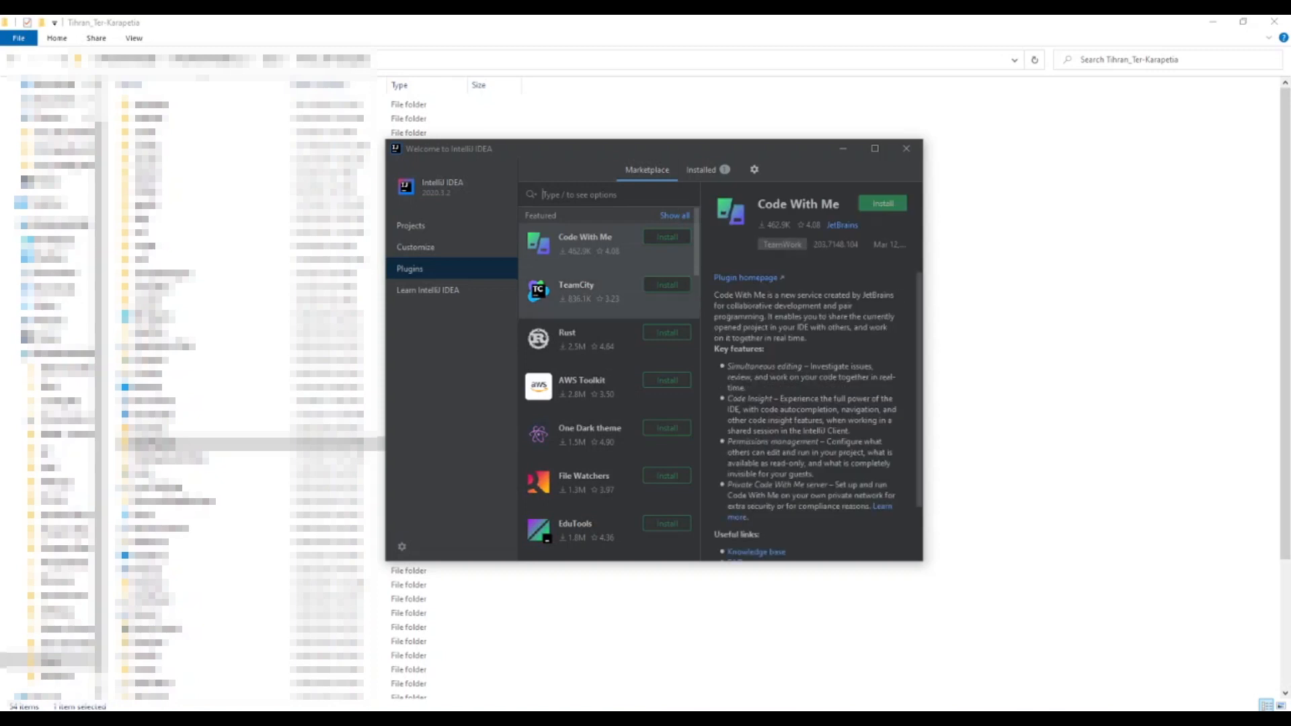
pyautogui.click(598, 293)
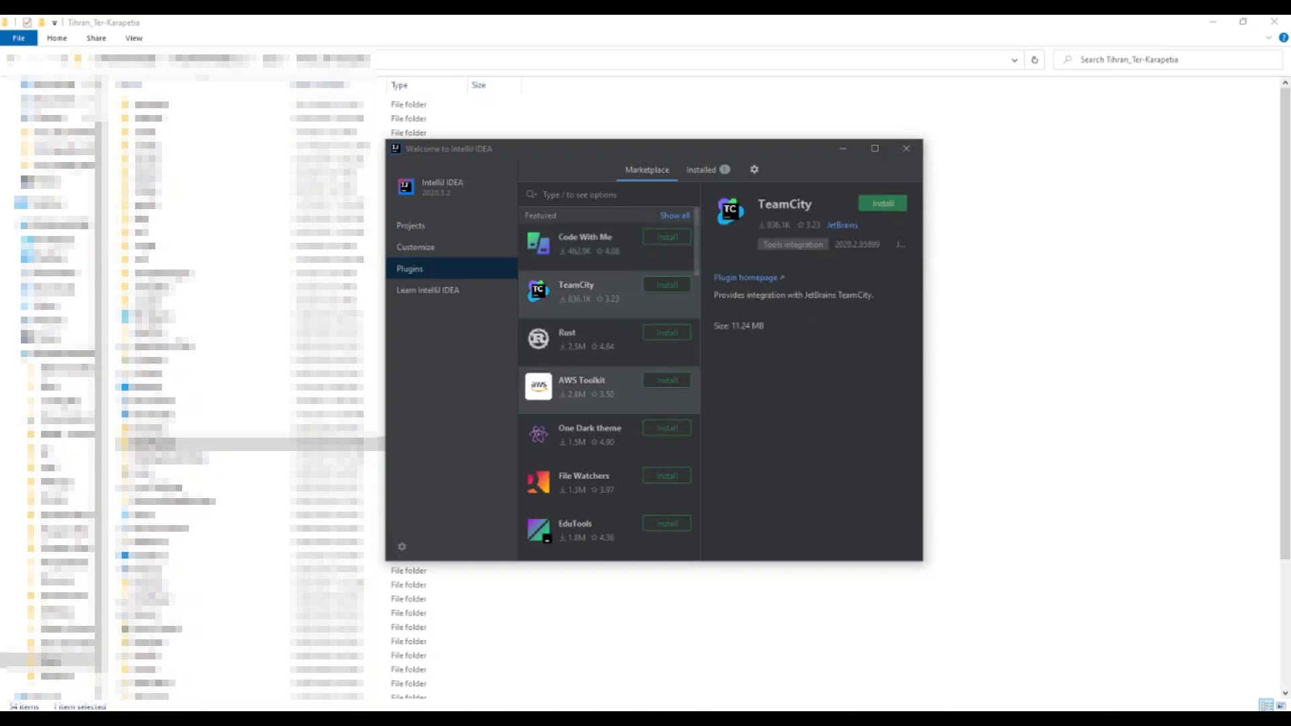
pyautogui.scroll(-10, 608, 384)
pyautogui.scroll(-15, 608, 384)
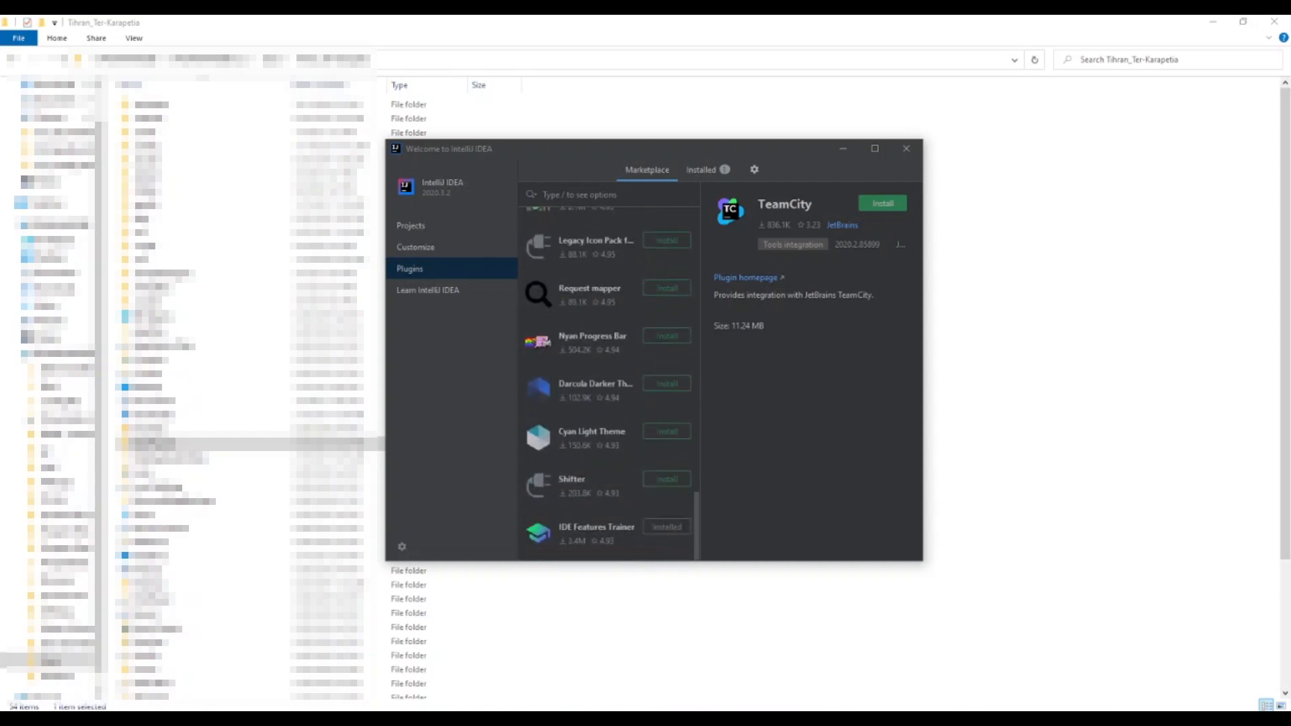
pyautogui.scroll(20, 609, 383)
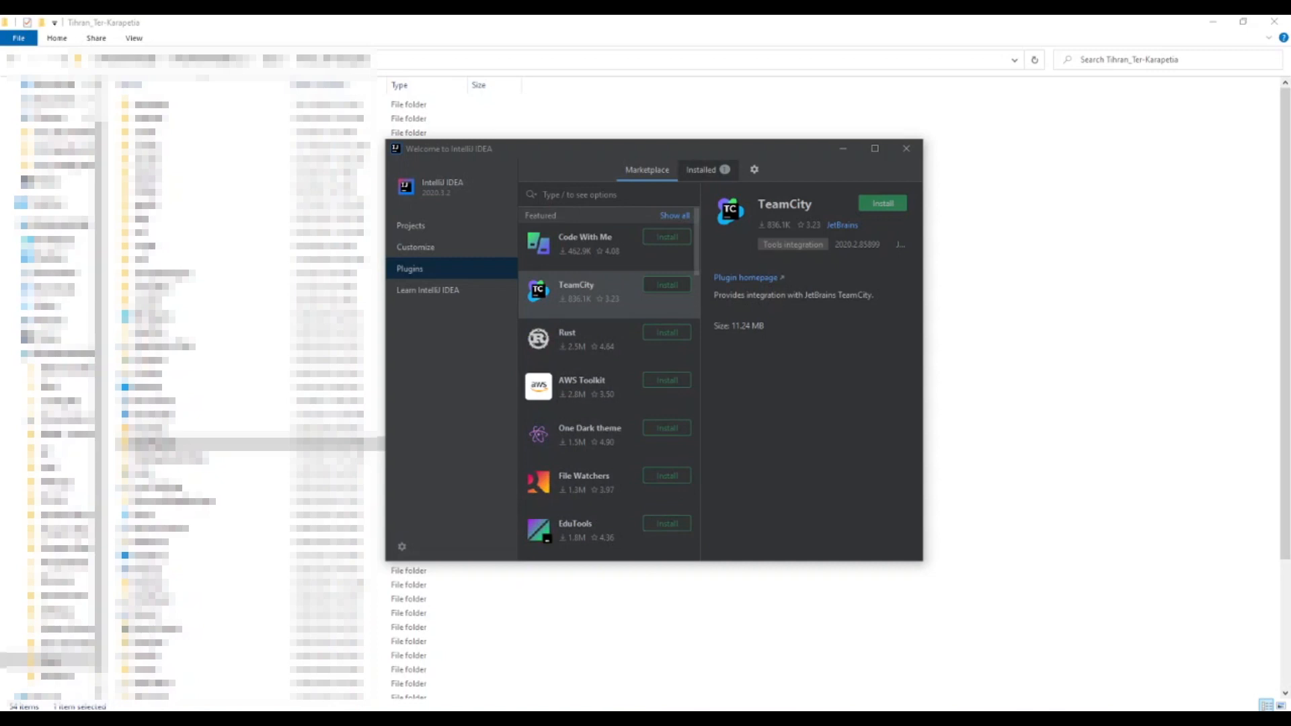
pyautogui.click(708, 170)
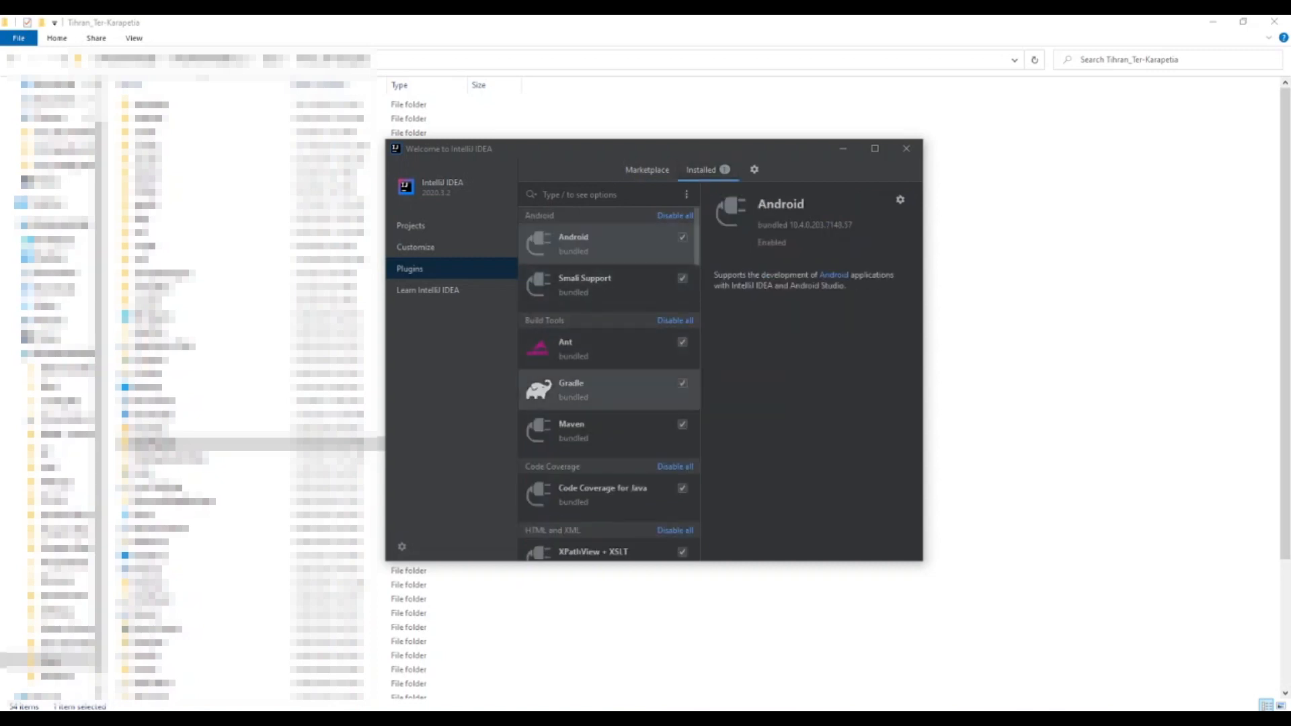
pyautogui.click(609, 390)
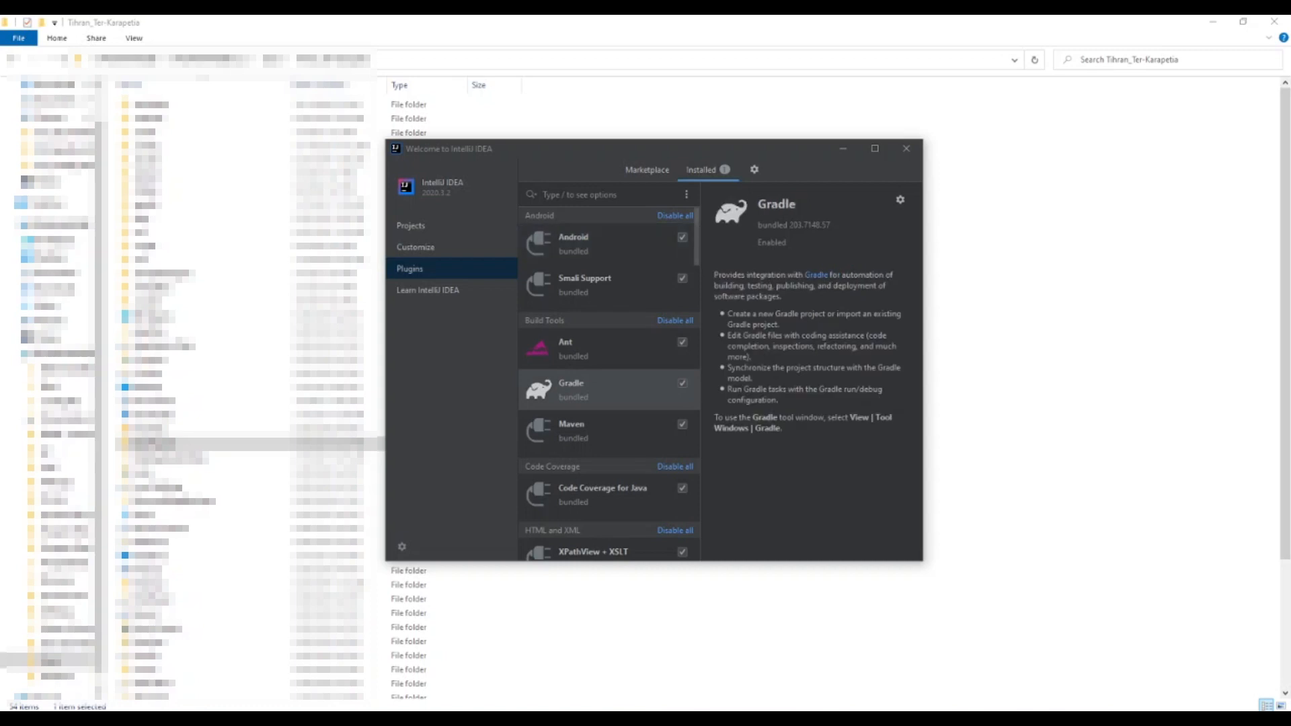
# Try an IDE font size of 14 in the customization settings and return it to 12
pyautogui.click(430, 247)
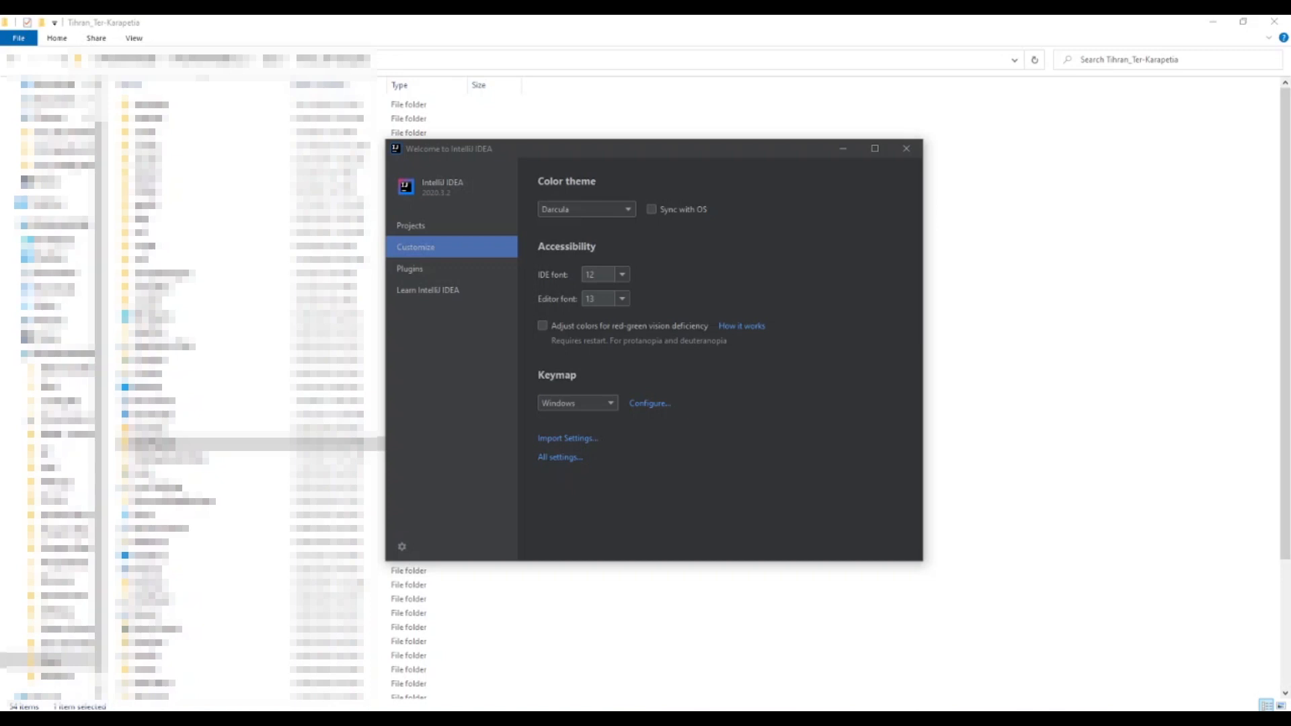
pyautogui.click(622, 275)
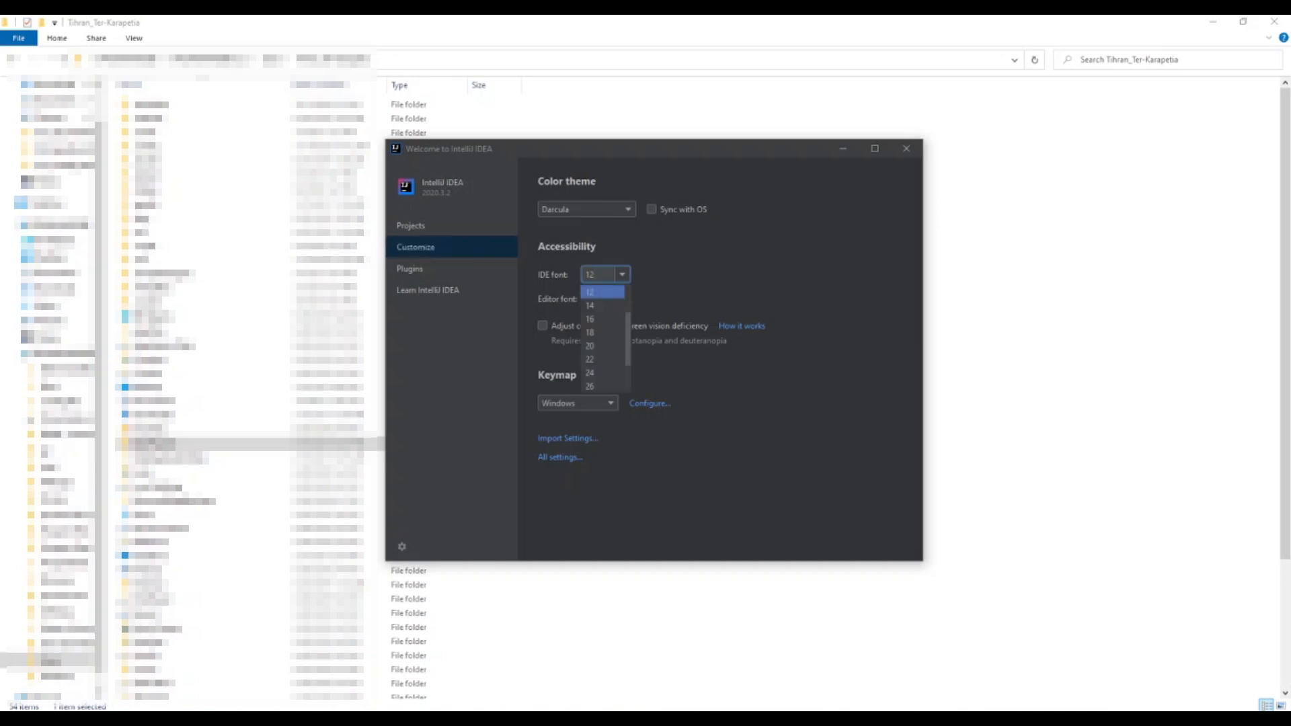
pyautogui.click(602, 306)
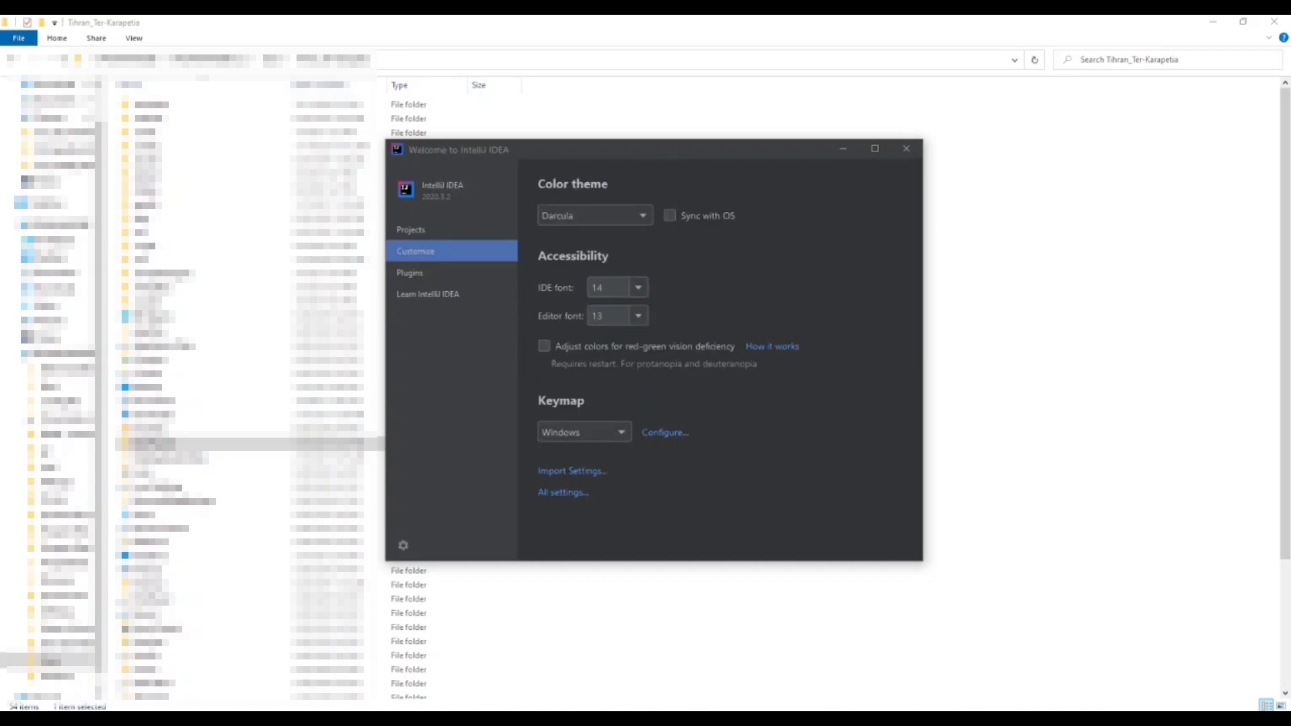
pyautogui.click(638, 288)
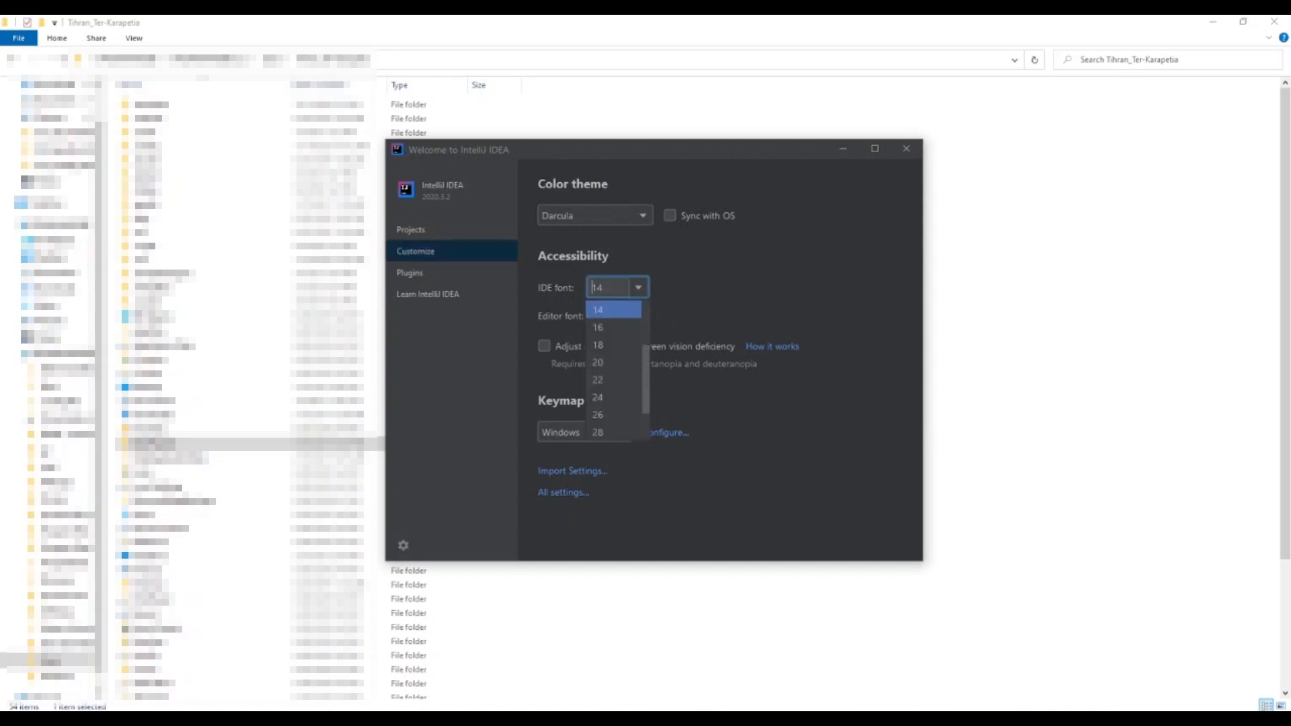
pyautogui.scroll(1, 613, 326)
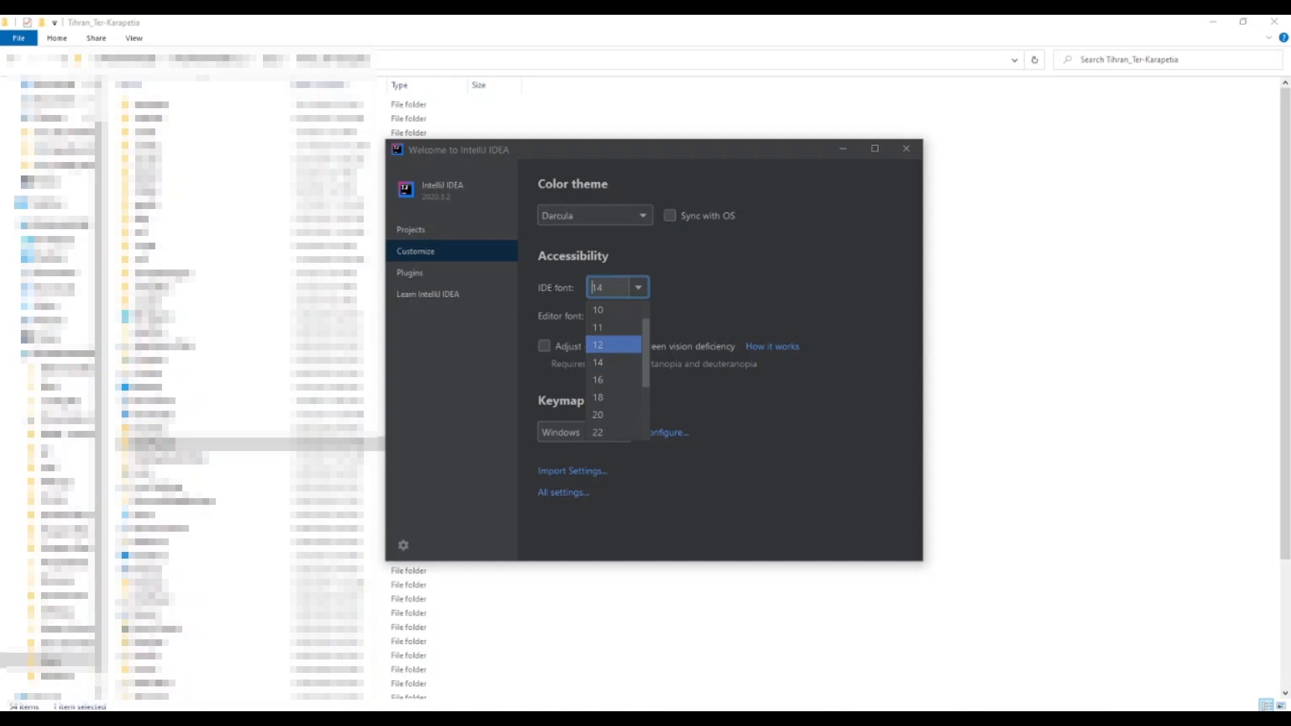
pyautogui.click(602, 345)
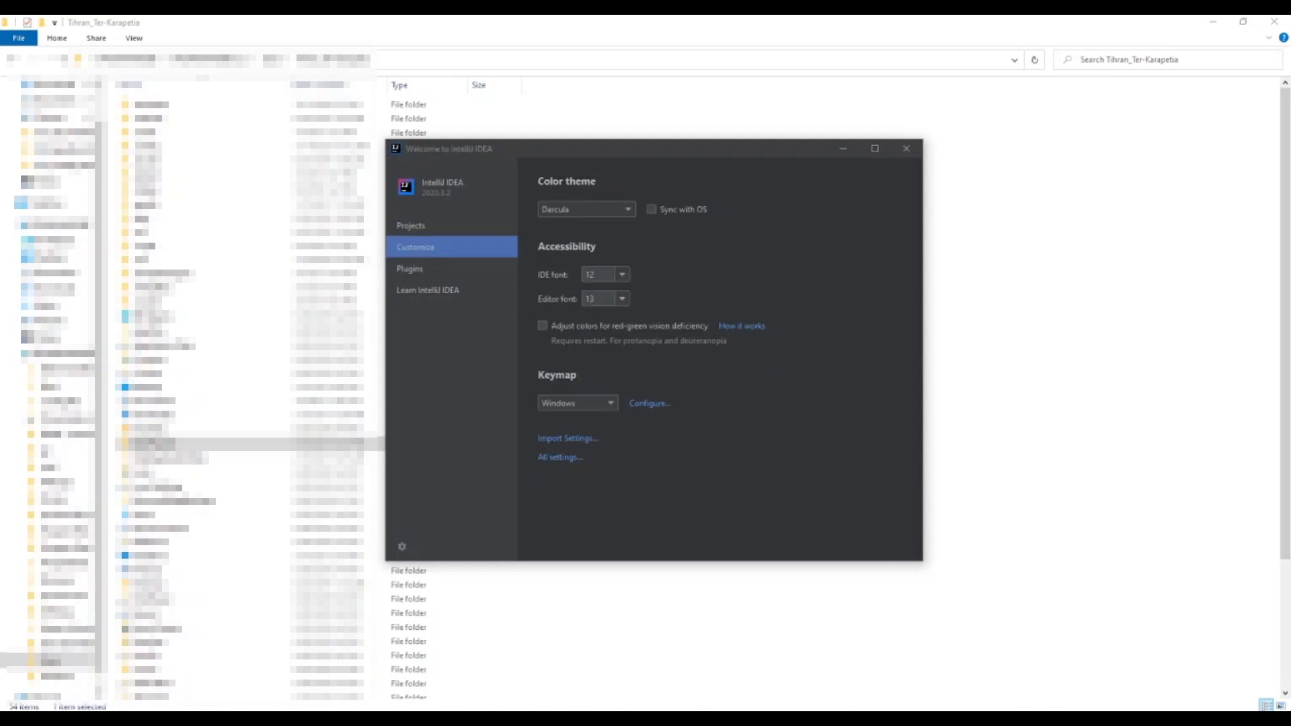
# Start a new Java project using the detected java-se-8u41-ri SDK, version 1.8.0_41, without additional libraries
pyautogui.click(430, 226)
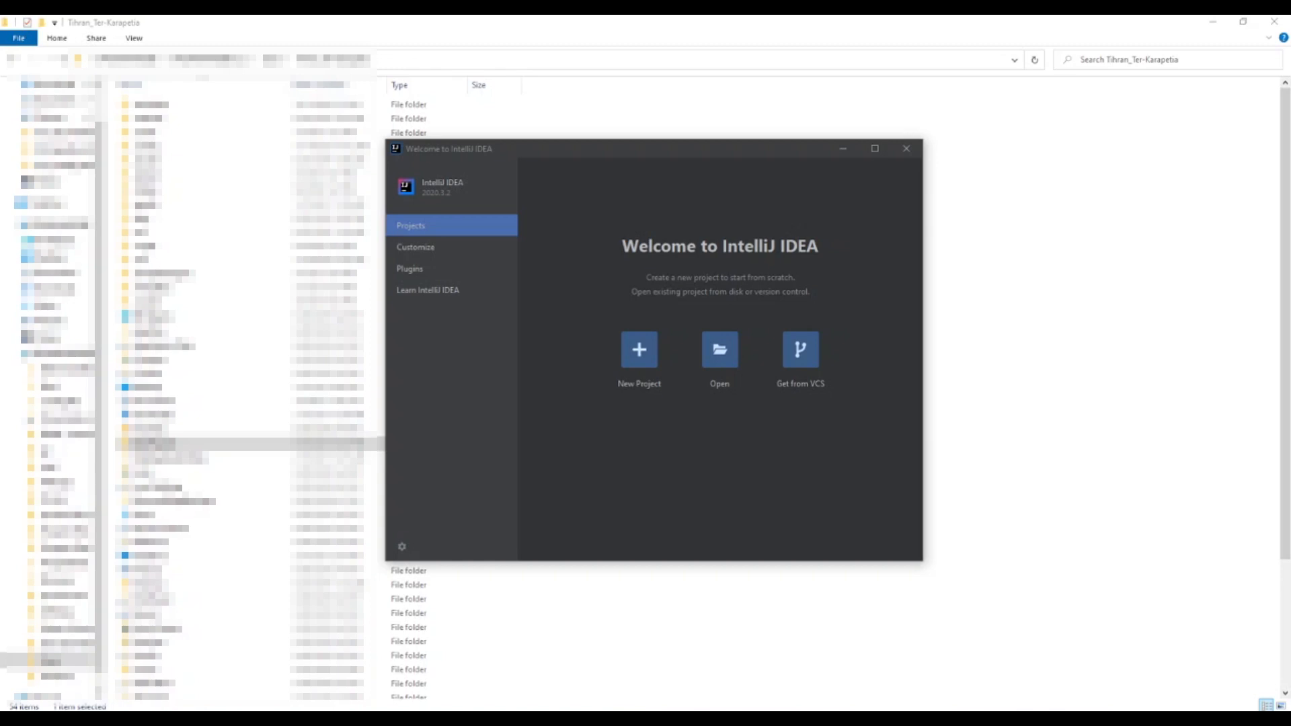
pyautogui.click(639, 349)
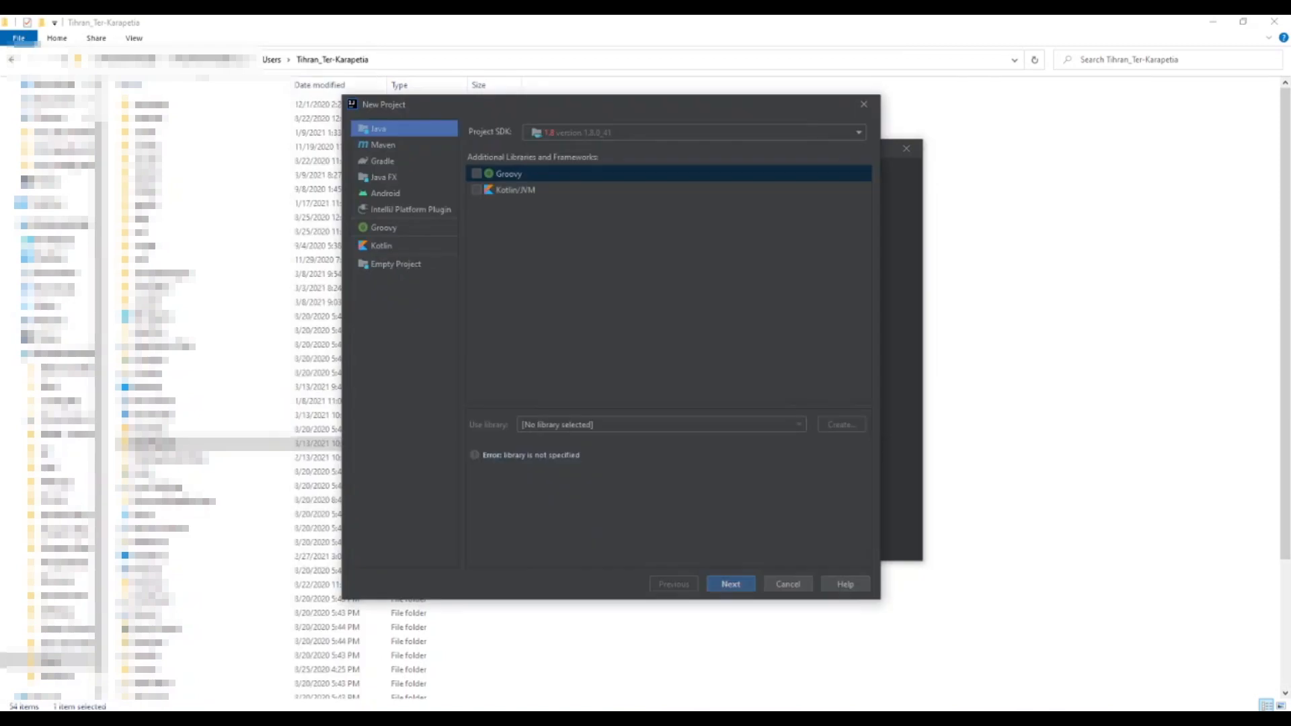
pyautogui.click(696, 133)
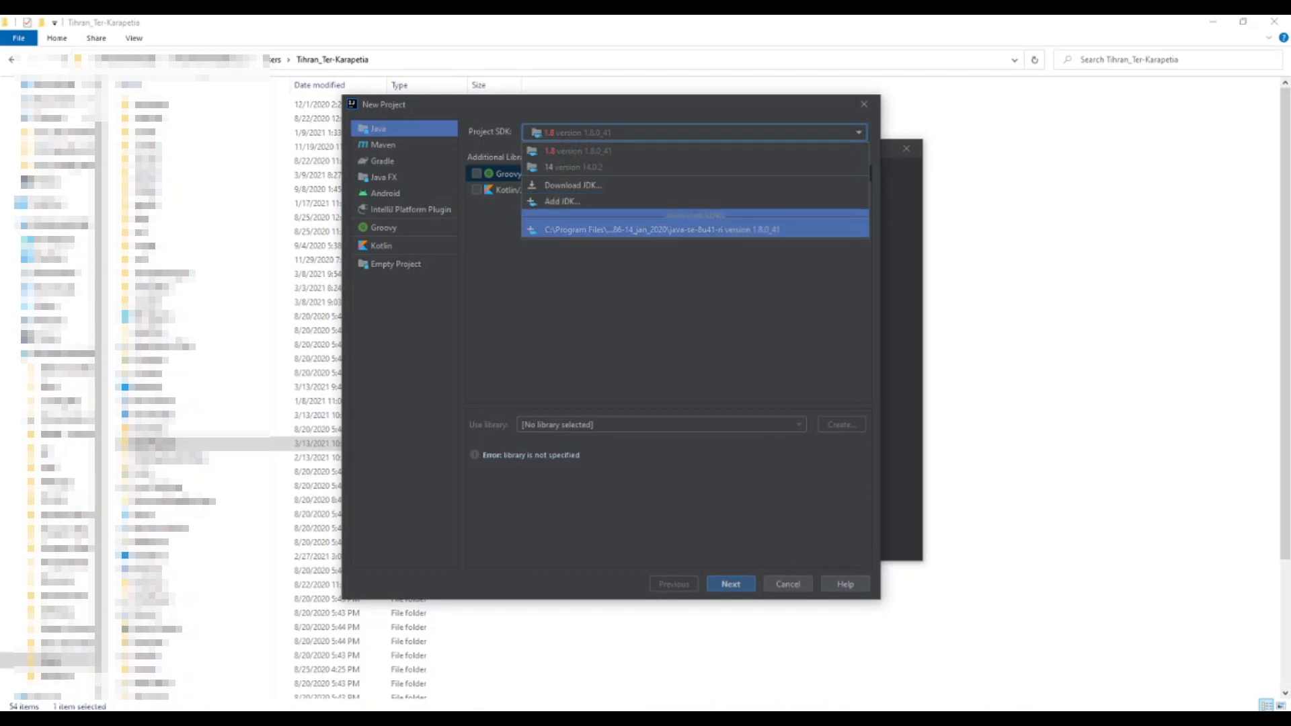
pyautogui.click(695, 230)
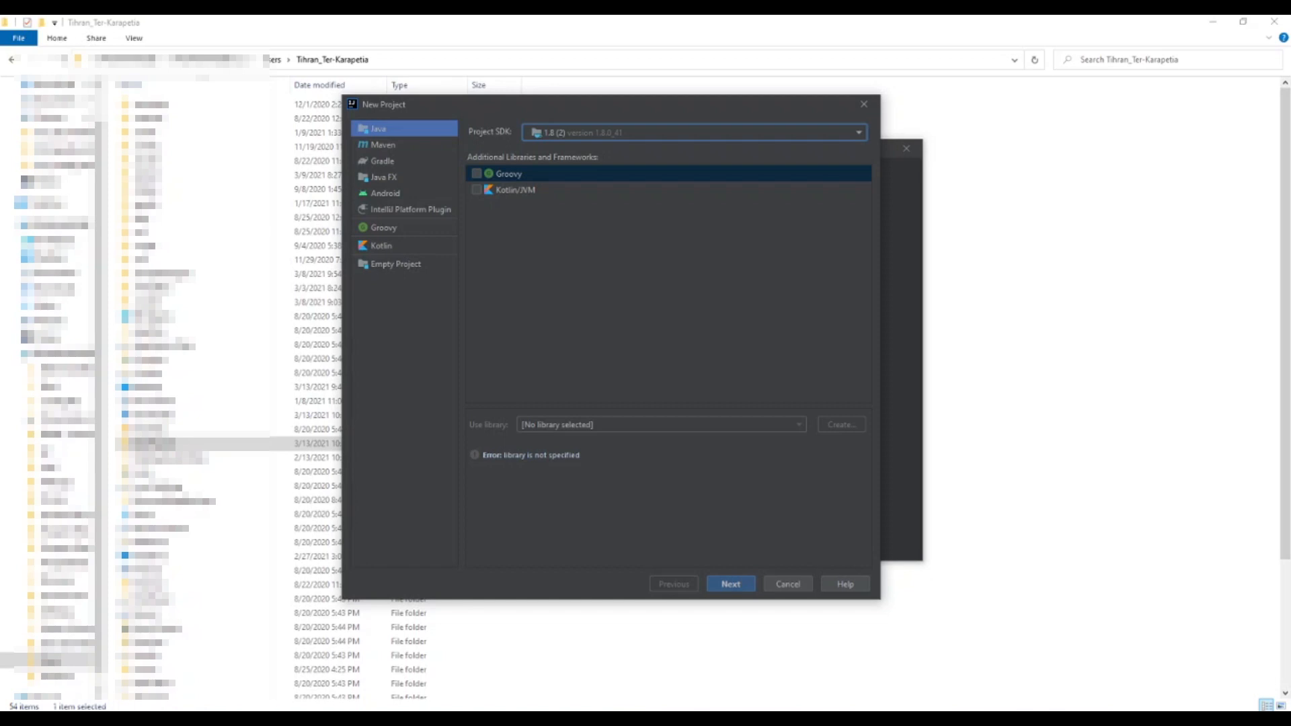
pyautogui.click(731, 583)
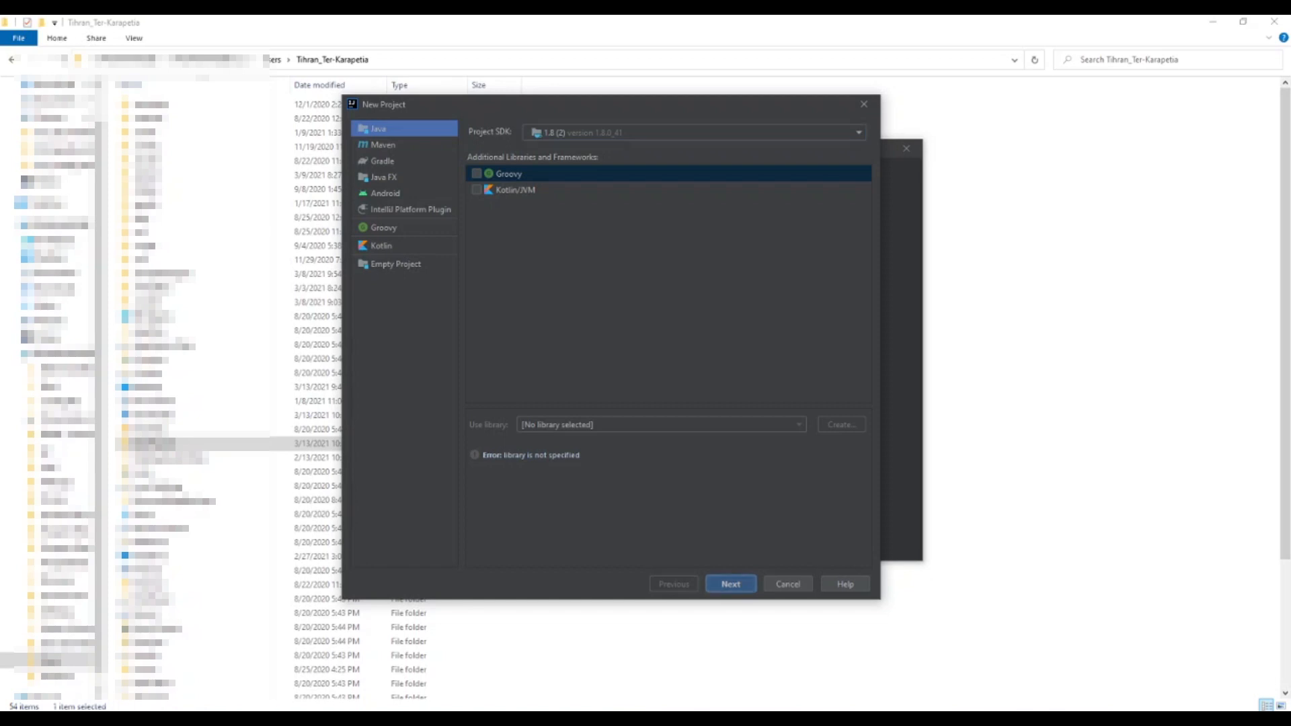
pyautogui.press('Return')
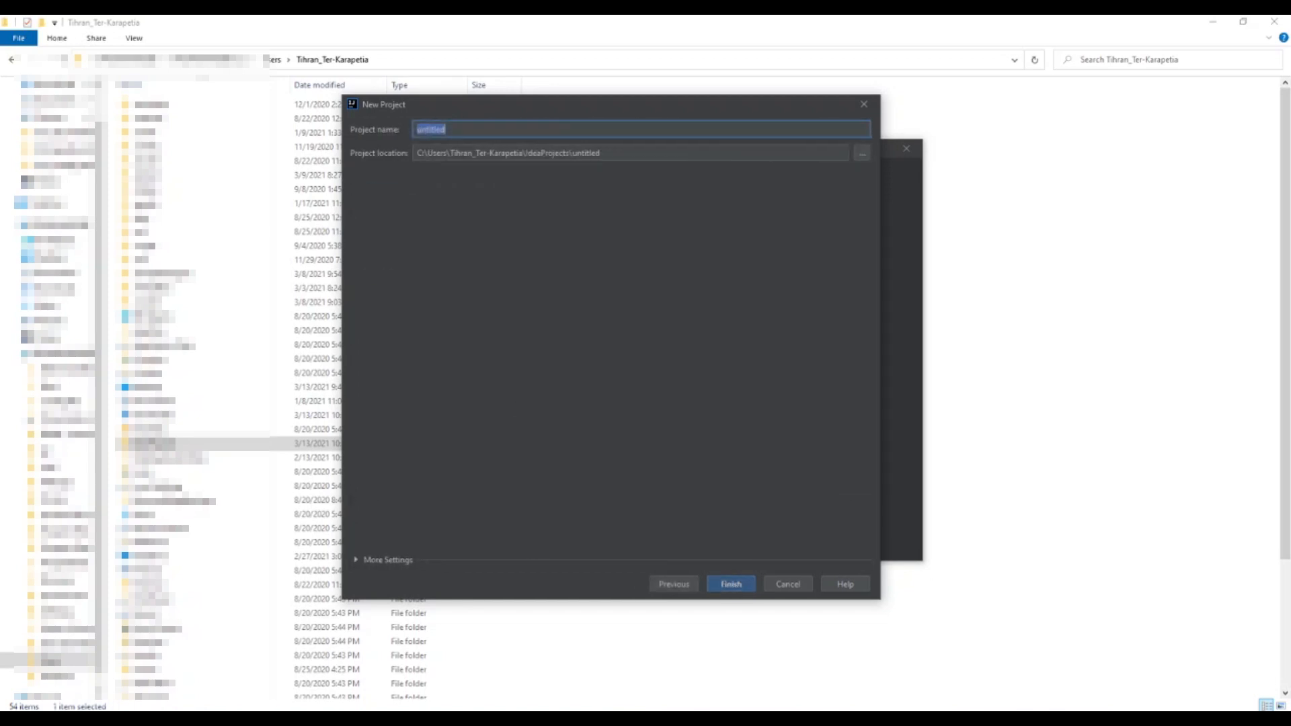
# Name the project HelloWorld and create it in the default location
pyautogui.write('HelloWorld')
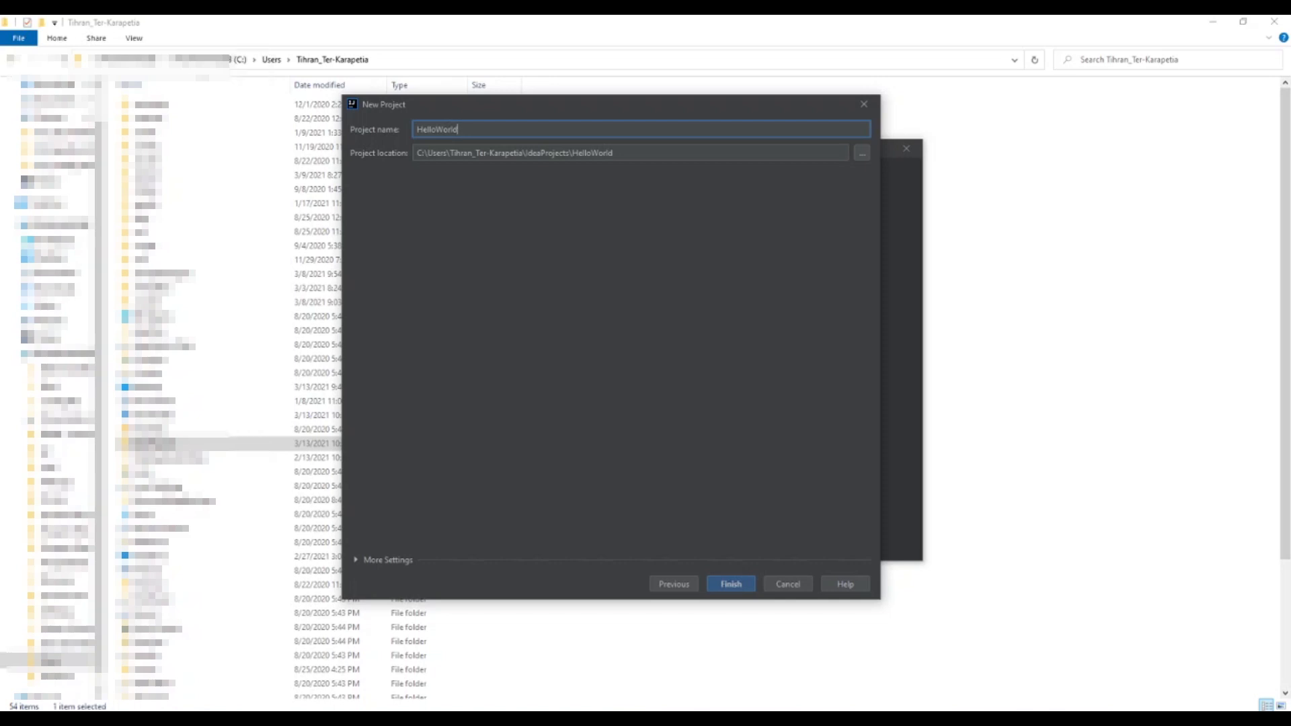
pyautogui.press('Return')
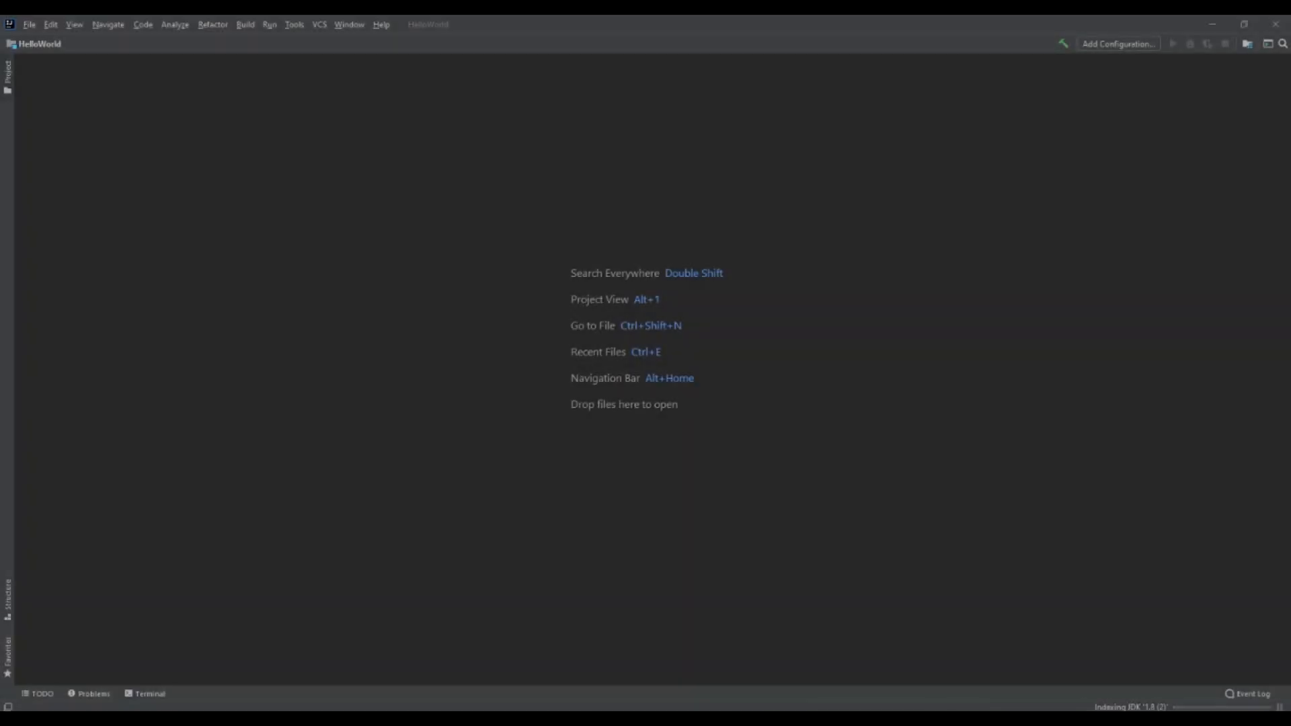
# Show the project tree and create a Java class named HelloWorld in the src folder
pyautogui.click(7, 76)
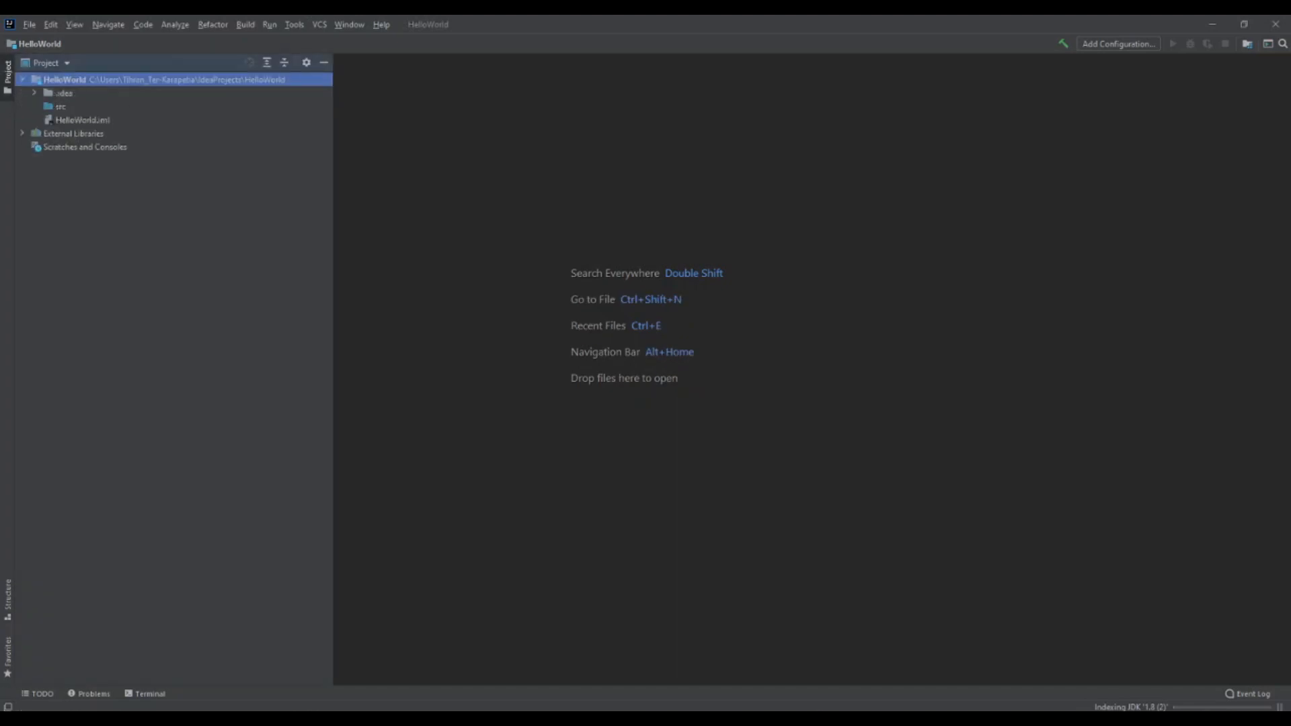
pyautogui.click(60, 106)
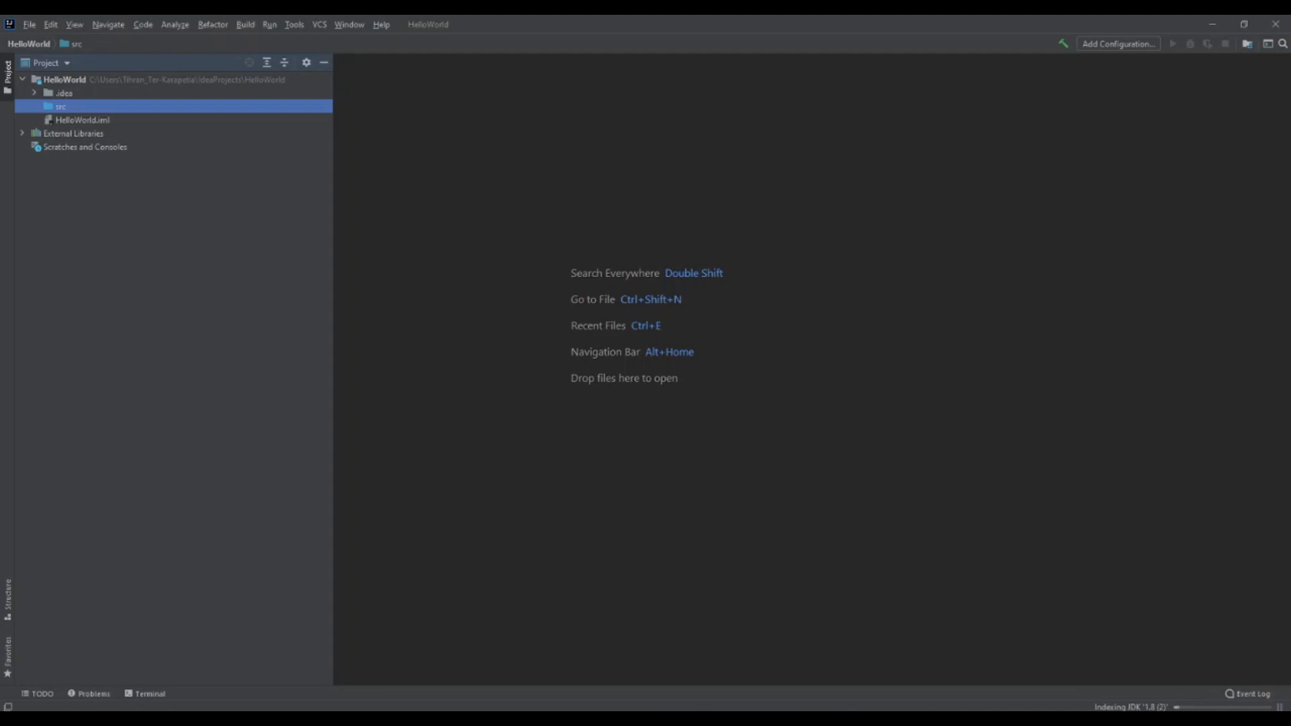
pyautogui.rightClick(85, 106)
pyautogui.moveTo(111, 117)
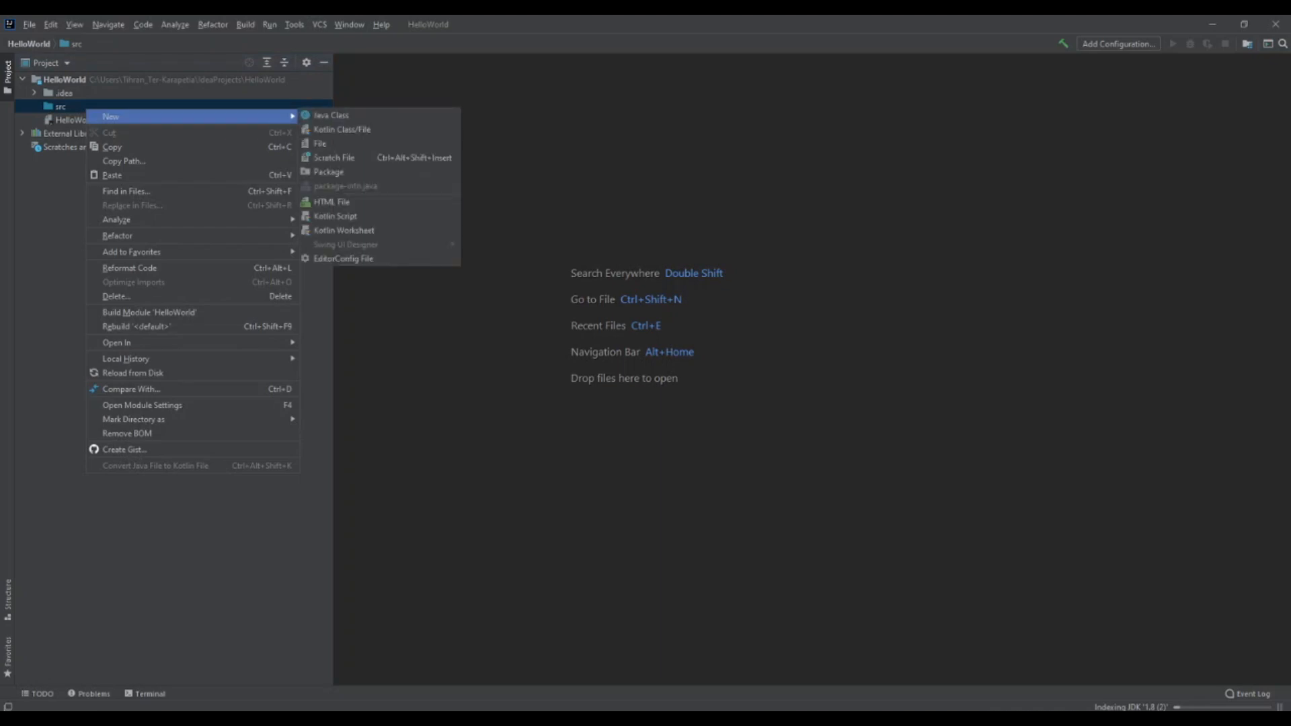
pyautogui.click(332, 116)
pyautogui.write('HelloWorld')
pyautogui.press('Return')
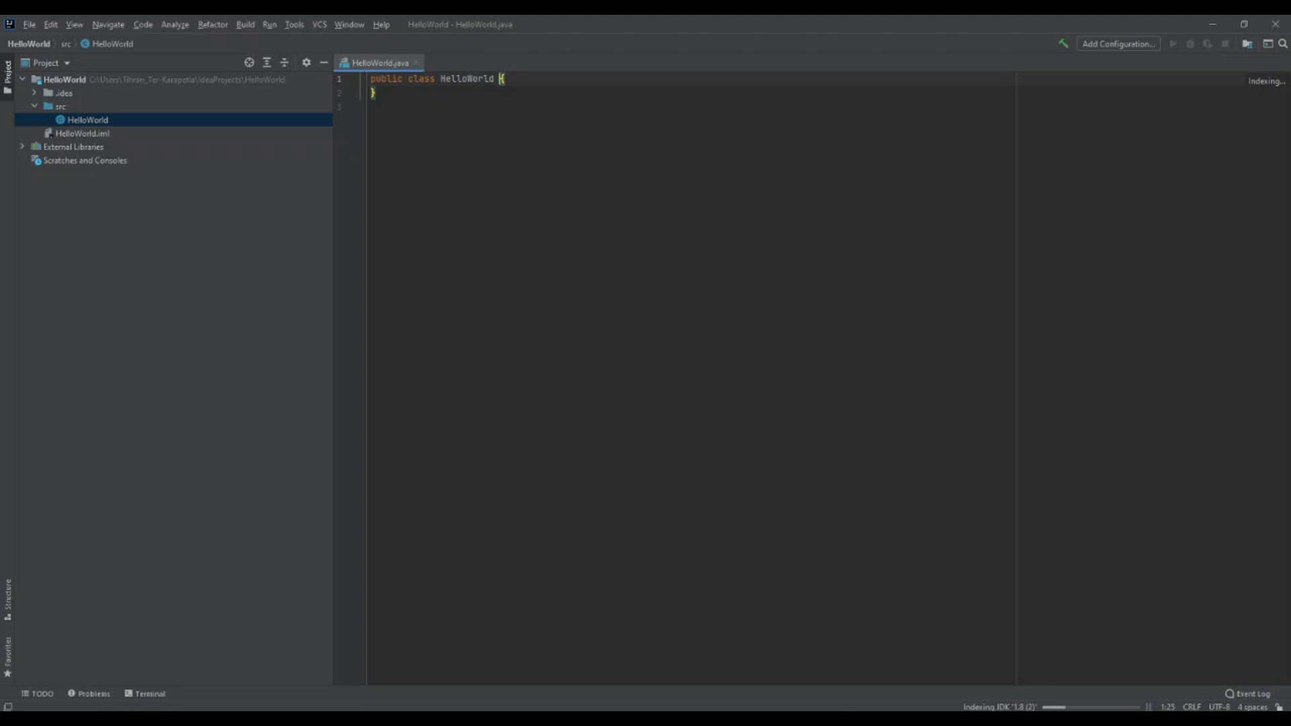
# Add a public static void main(String[] args) method inside the HelloWorld class using the psvm template
pyautogui.press('Return')
pyautogui.write('psvm')
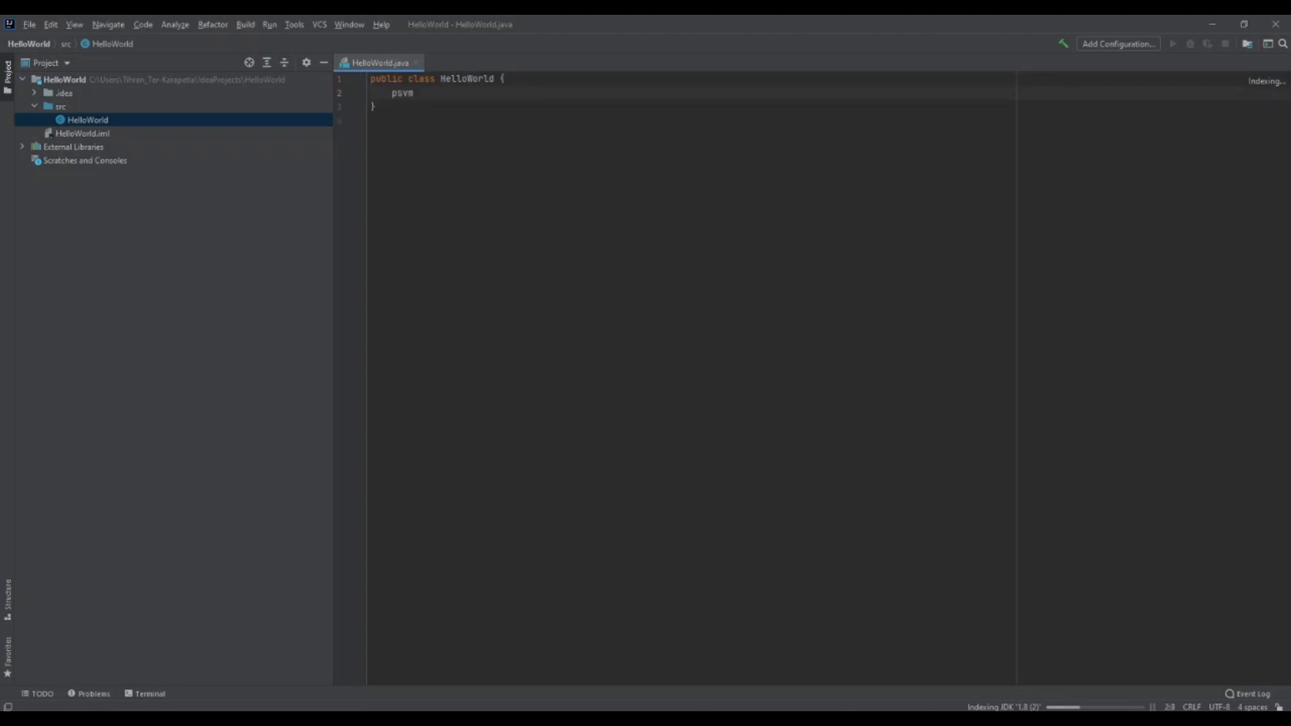
pyautogui.press('Return')
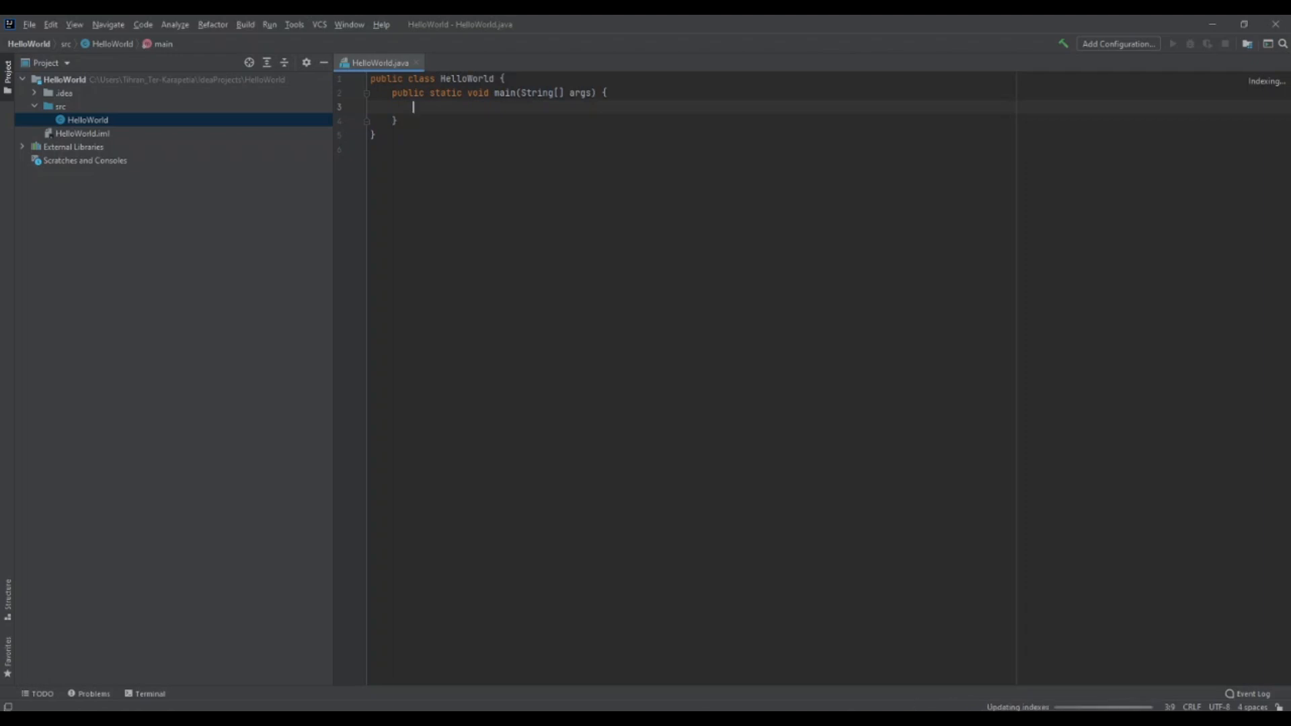
pyautogui.hotkey('alt', '1')
pyautogui.write('scra')
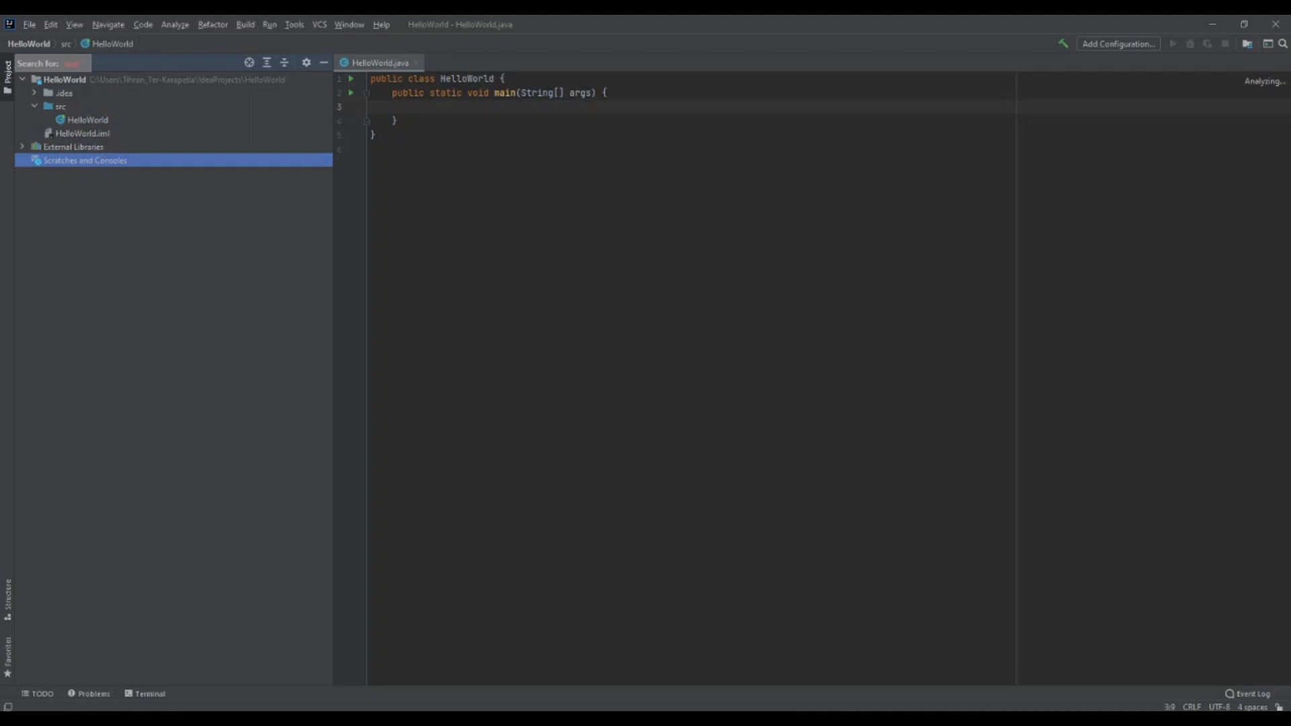
pyautogui.click(376, 136)
# Add a System.out.println statement printing "Hello world" inside the main method using the sout template
pyautogui.click(414, 107)
pyautogui.write('stem.')
pyautogui.write('out')
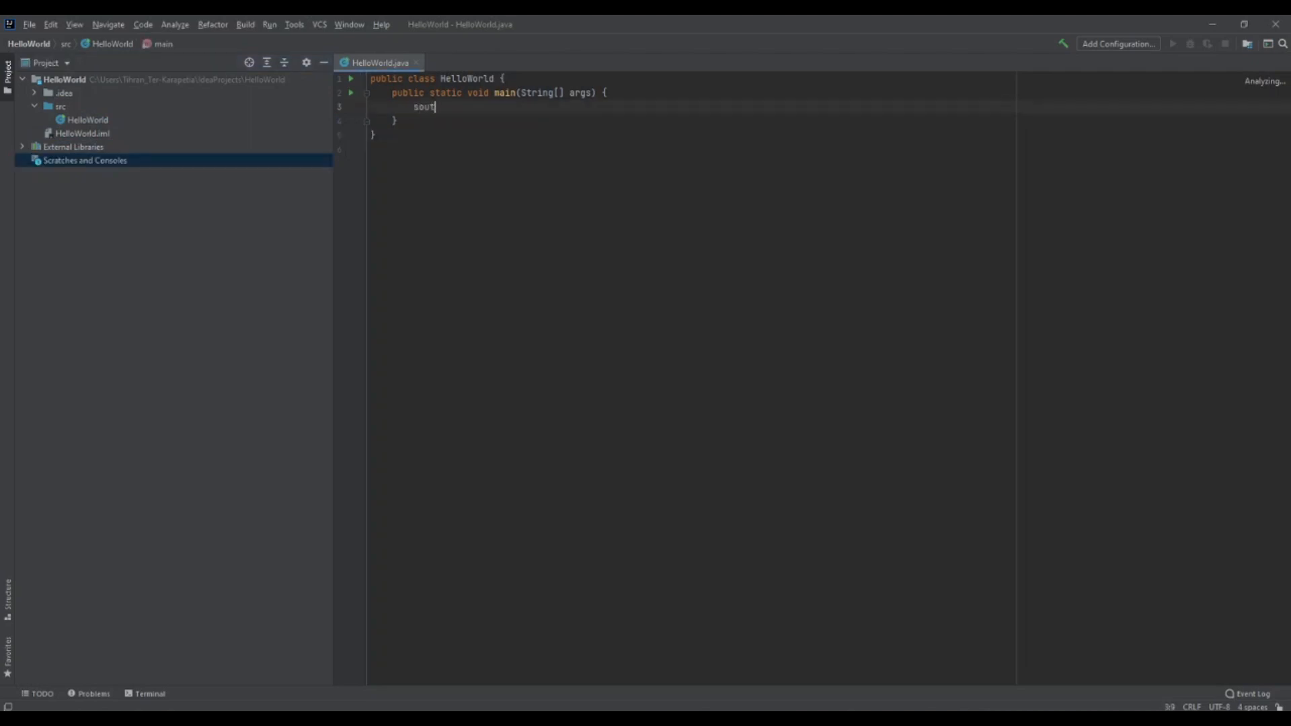
pyautogui.press('Return')
pyautogui.write('"')
pyautogui.write('He')
pyautogui.write('llo wor')
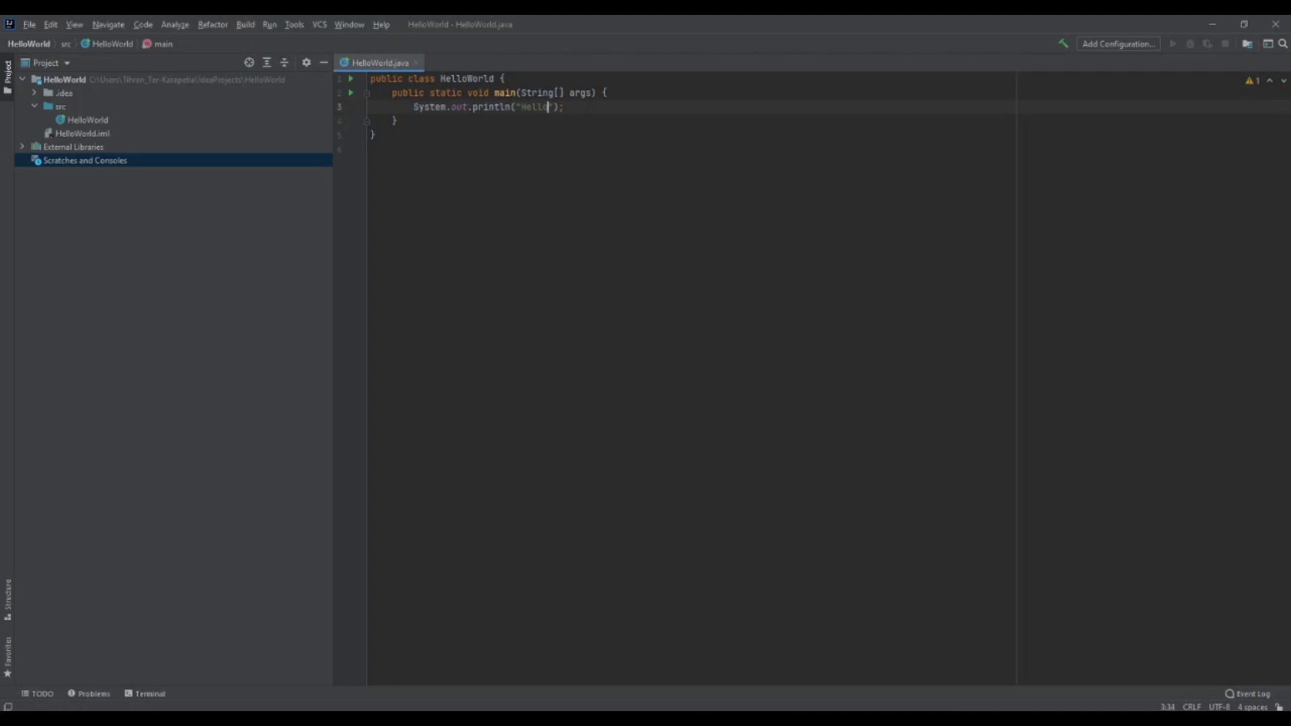
pyautogui.write('ld')
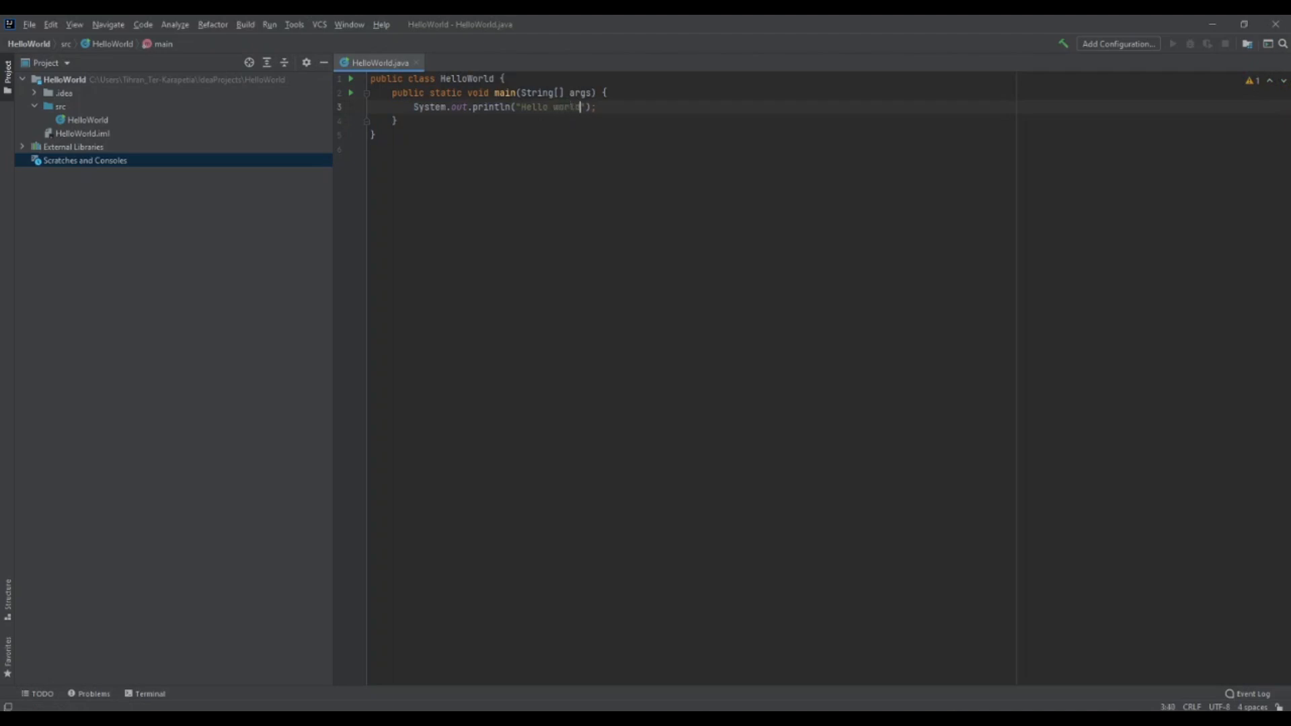